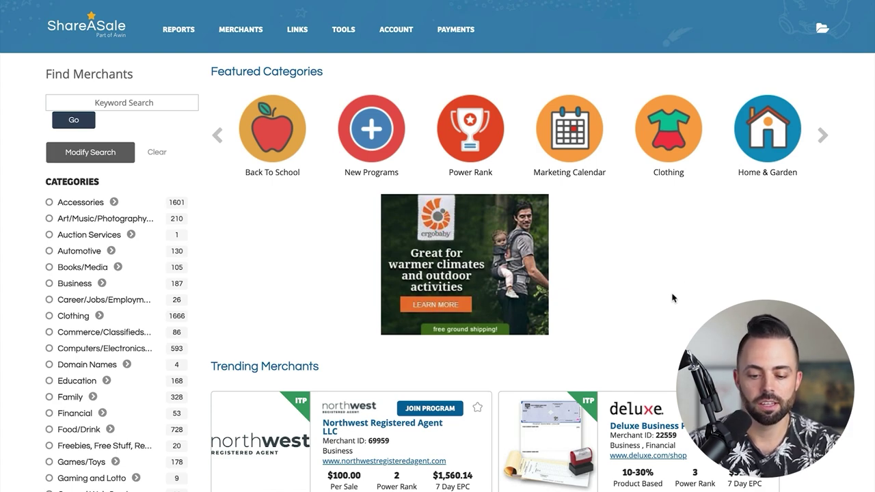
Browse the trending merchants in ShareASale, checking their payouts, power ranks and 7-day EPC figures
scroll(672, 298, "down", 2)
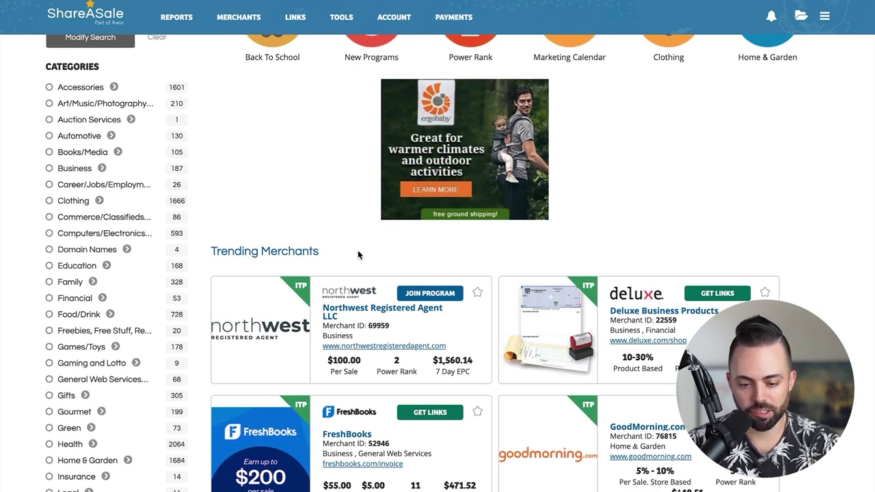
scroll(357, 250, "down", 1)
scroll(589, 285, "down", 5)
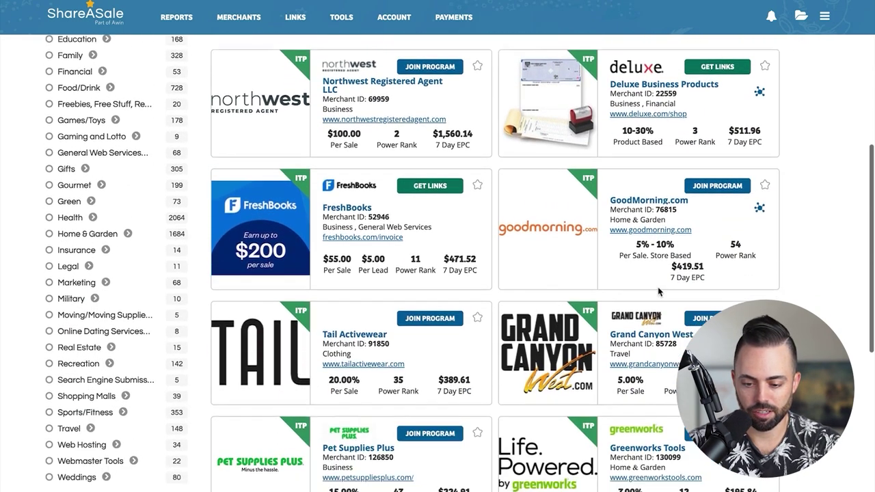
scroll(658, 291, "down", 1)
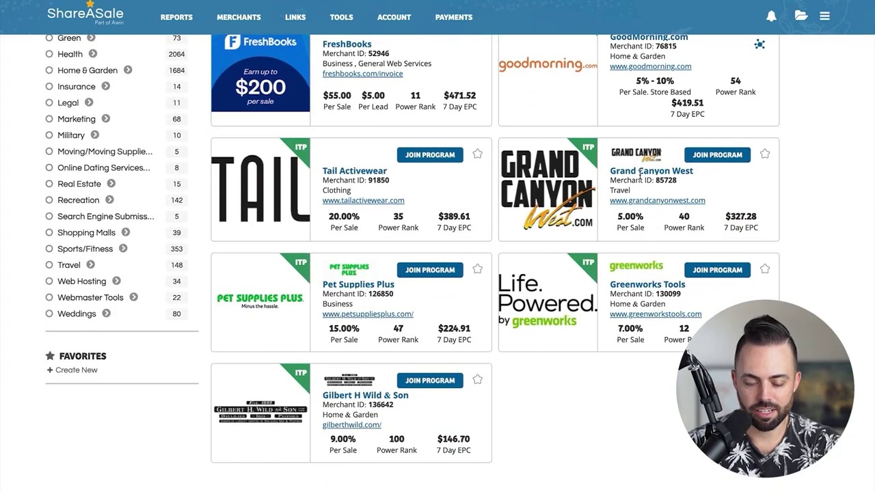
scroll(205, 240, "up", 3)
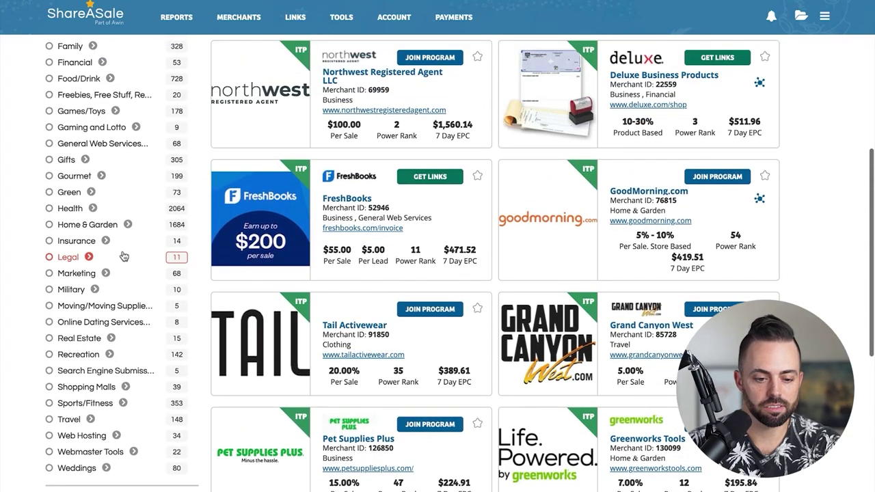
scroll(81, 120, "up", 2)
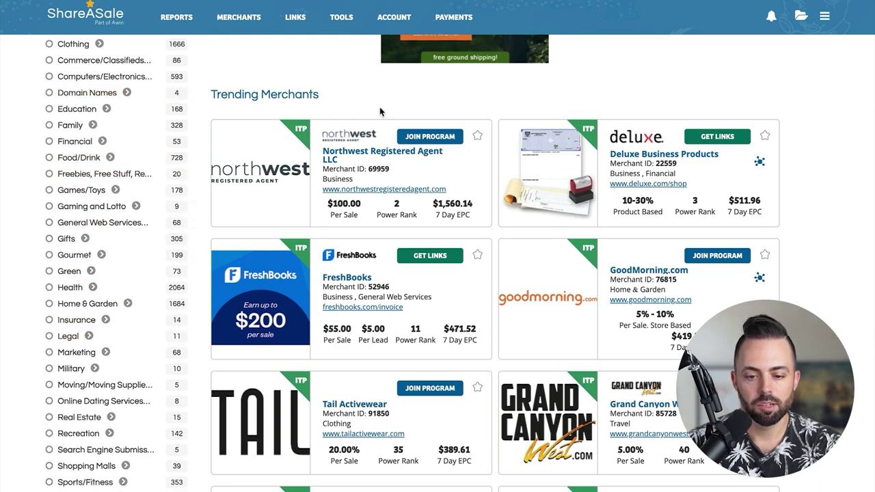
scroll(380, 109, "up", 1)
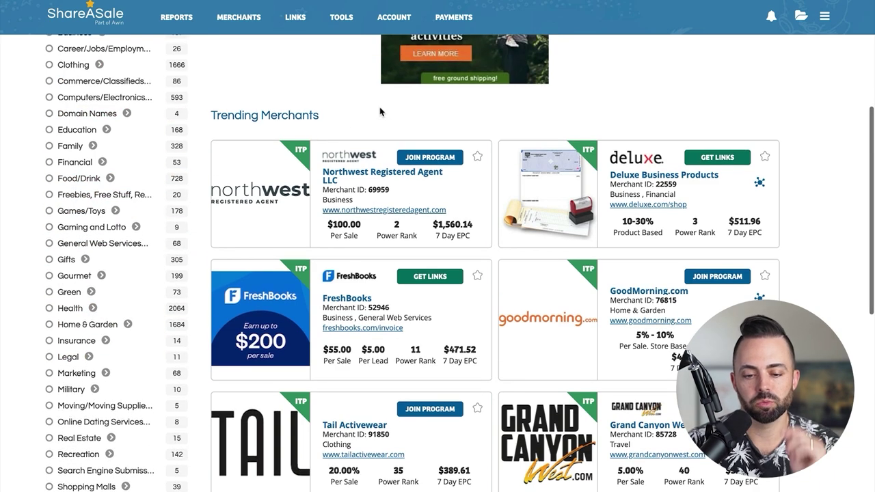
Open the Northwest Registered Agent LLC merchant details and review its commission, conversion rate, cookie length and EPC
left_click(366, 177)
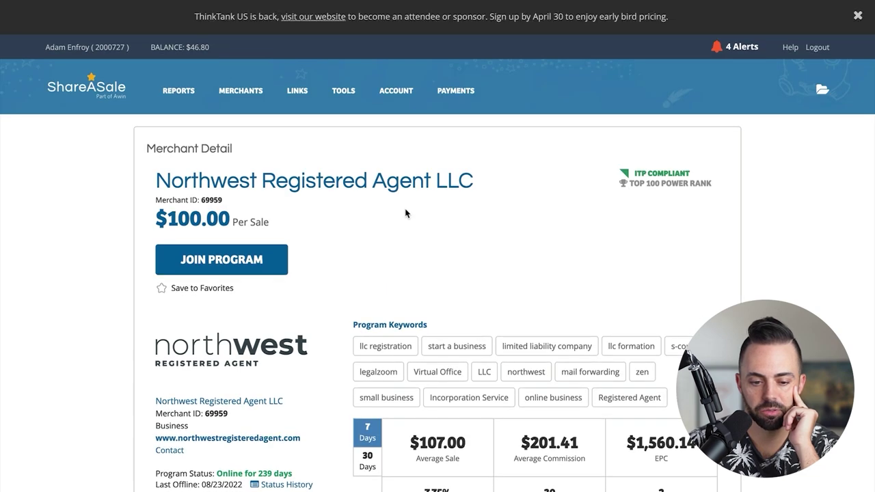
scroll(405, 214, "down", 3)
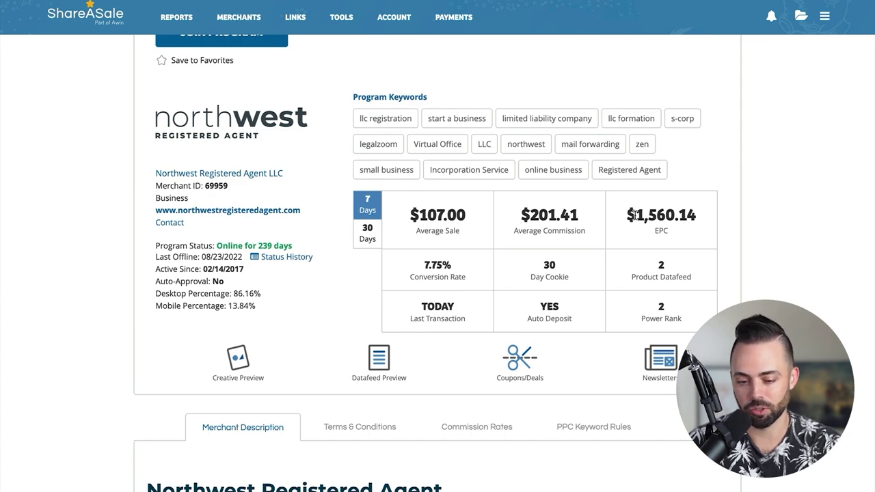
scroll(612, 208, "up", 5)
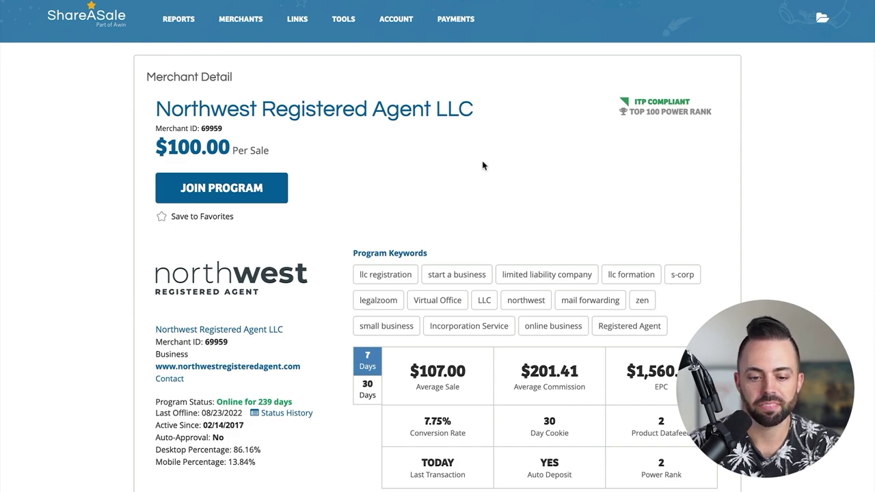
scroll(483, 165, "down", 3)
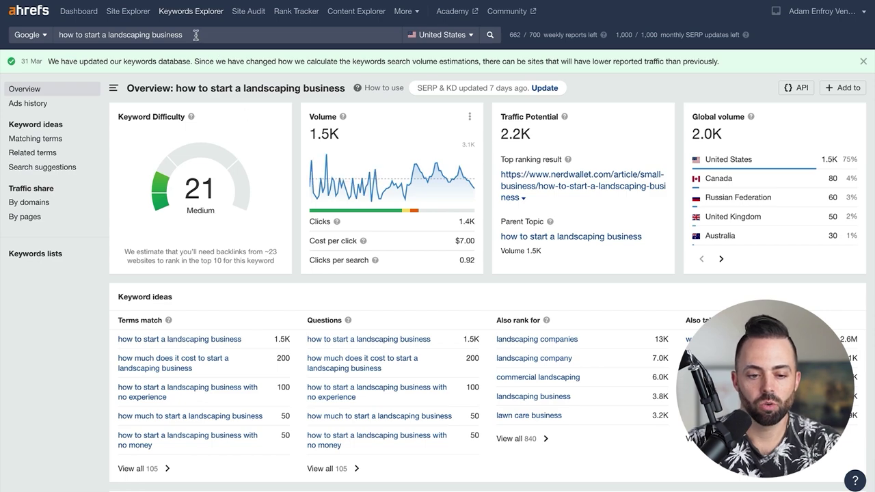
In Ahrefs Keywords Explorer, look up the keyword "how to start a business in" for the United States
left_click_drag(183, 35, 108, 35)
type("busine")
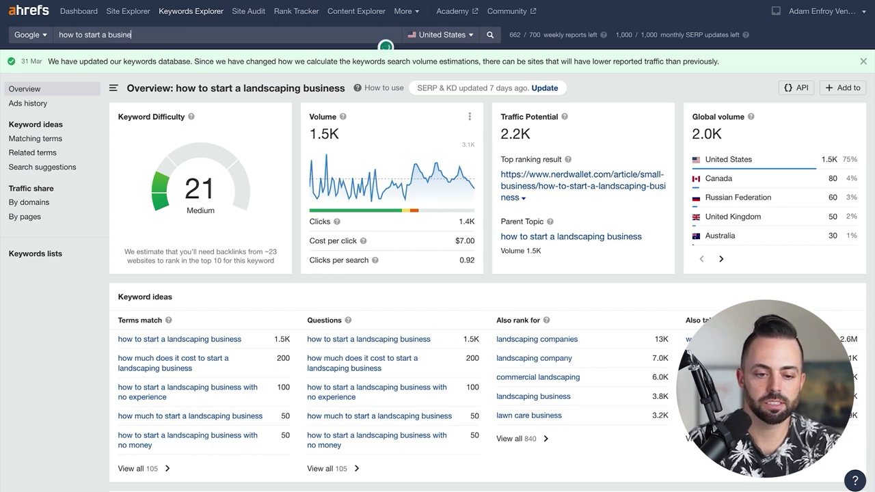
type("ss in")
key("Return")
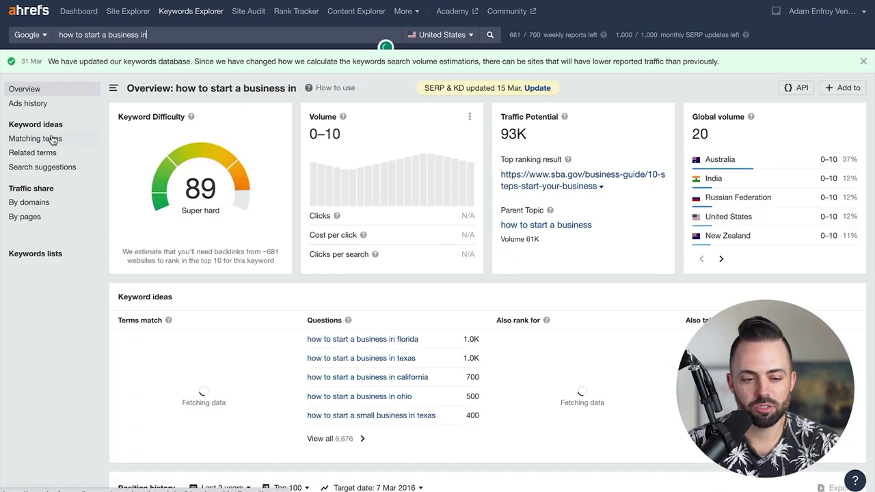
Show the matching terms for the keyword and examine the state-based variations with their difficulty and volume
left_click(52, 139)
scroll(445, 293, "down", 3)
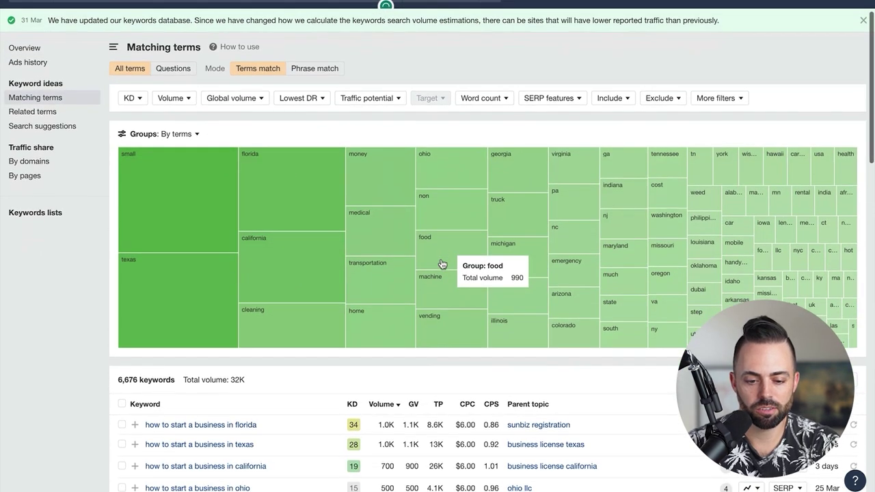
scroll(441, 264, "down", 1)
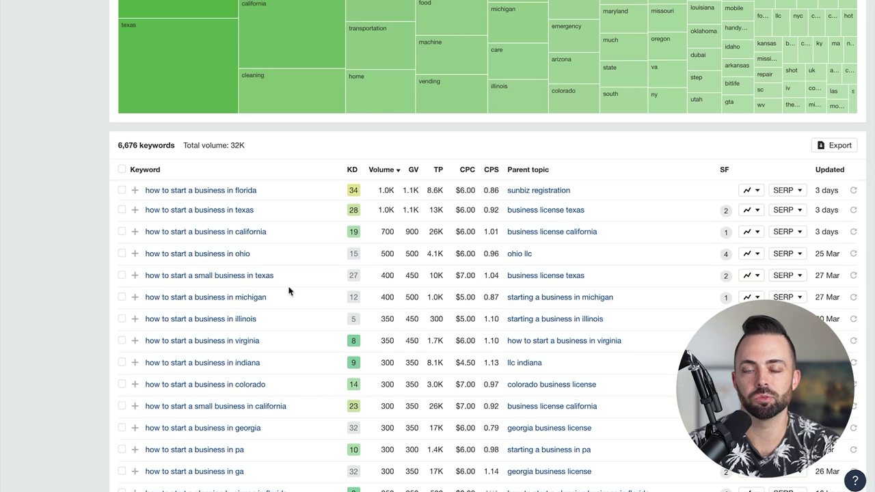
scroll(299, 351, "down", 2)
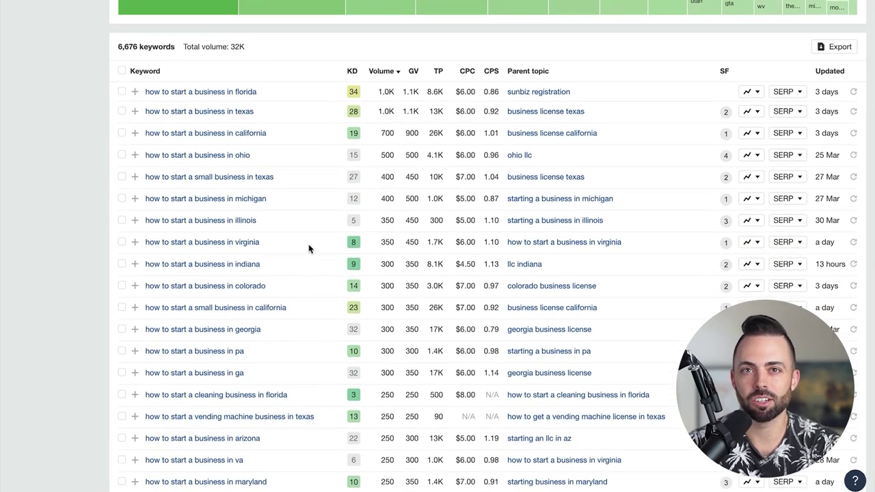
scroll(308, 248, "down", 1)
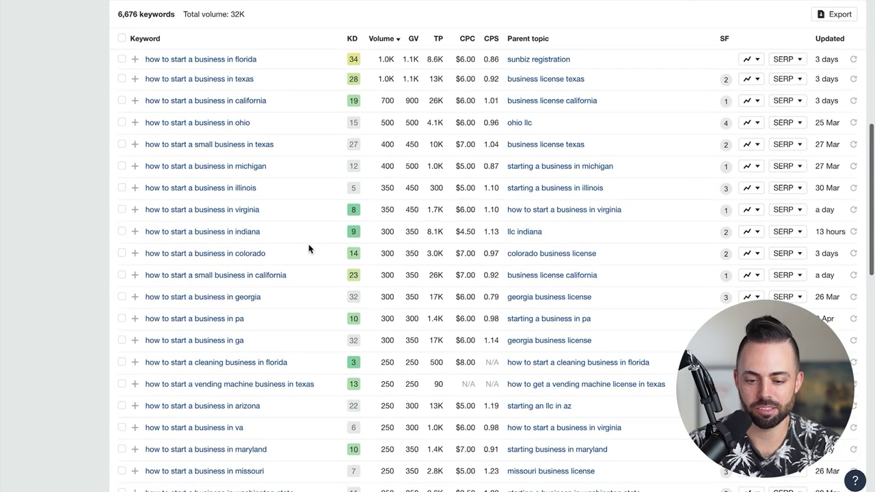
scroll(309, 249, "down", 1)
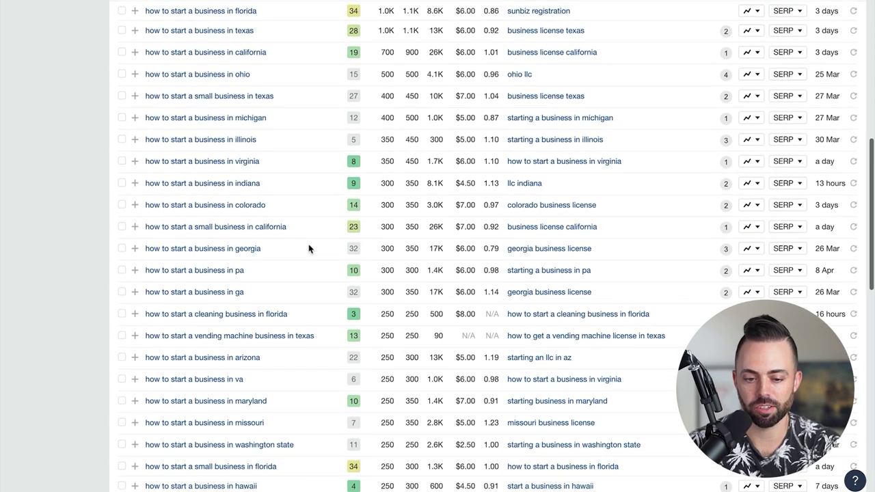
scroll(218, 190, "up", 5)
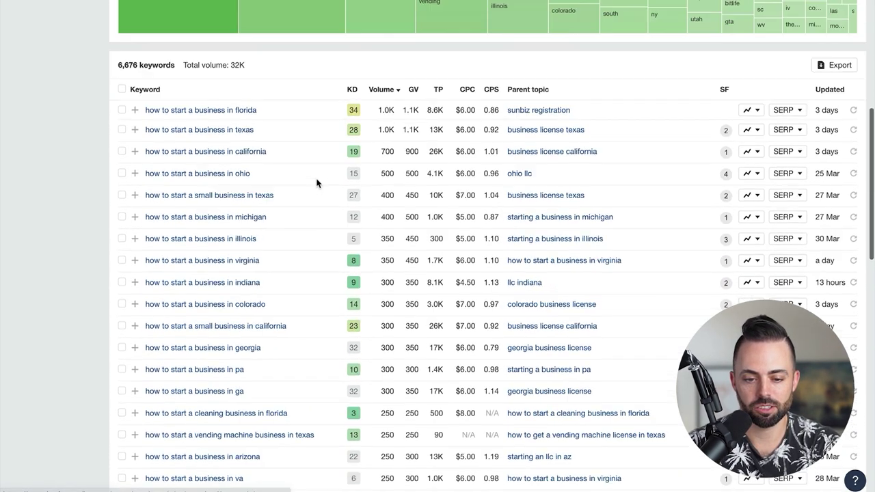
scroll(297, 298, "down", 3)
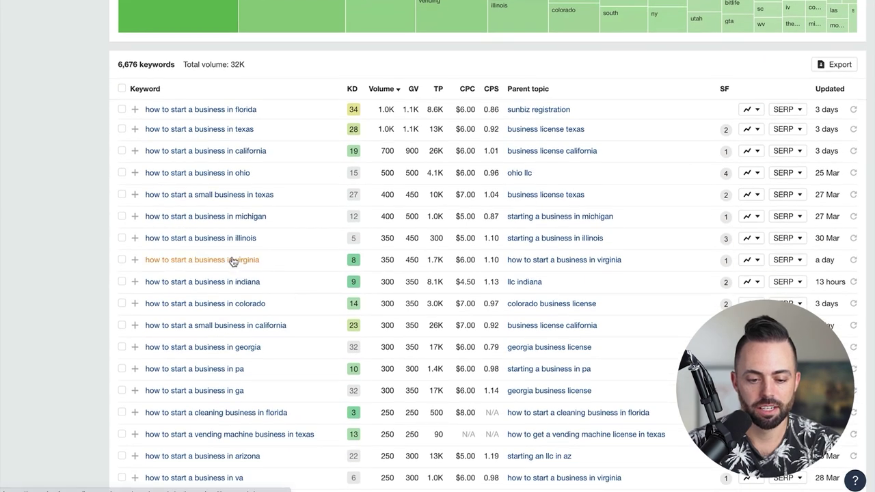
Open the overview for "how to start a business in virginia" and review its ranking pages and ads position history
left_click(233, 260)
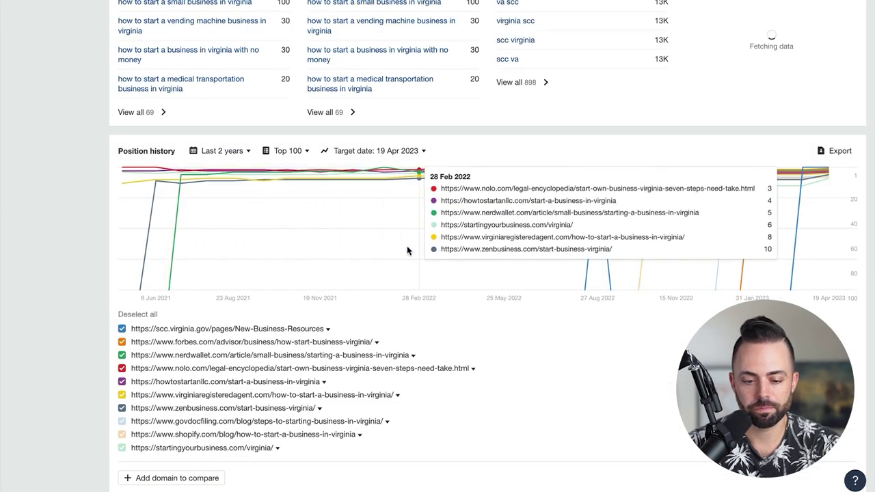
scroll(407, 251, "down", 3)
scroll(407, 251, "down", 5)
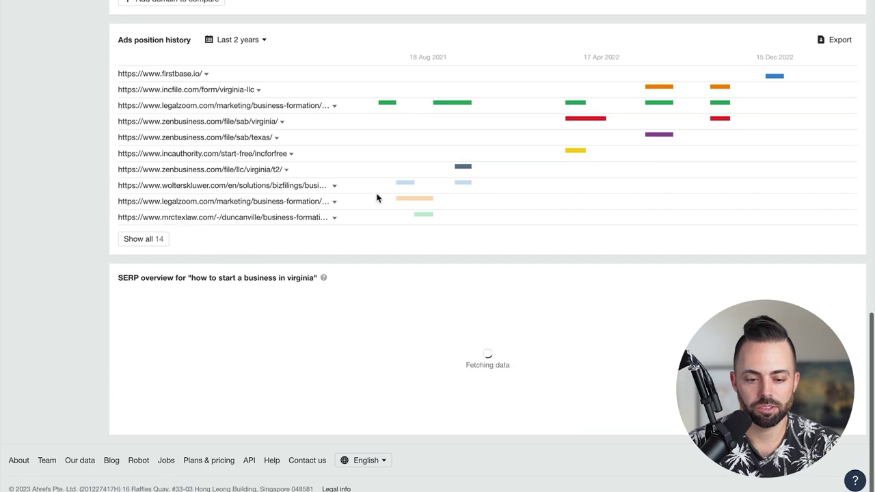
scroll(204, 264, "up", 2)
scroll(390, 251, "up", 15)
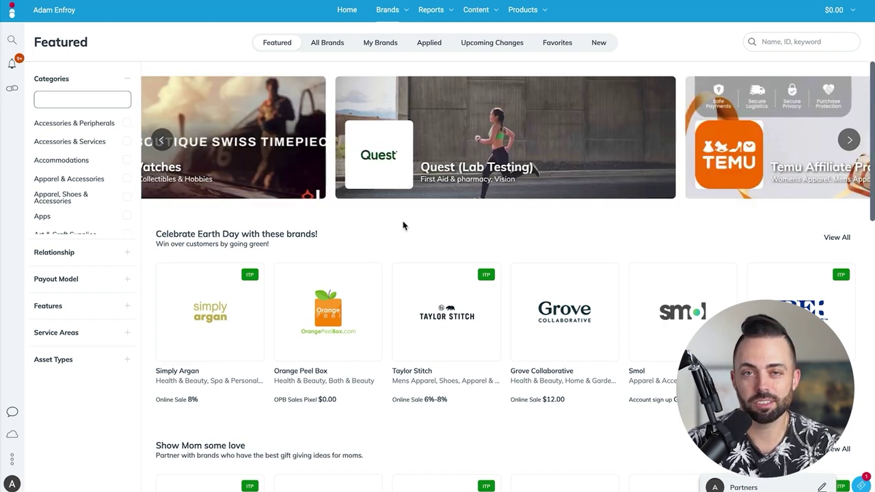
Switch to impact.com and browse the featured brand collections, including the pre-qualified and new brands
scroll(404, 226, "down", 5)
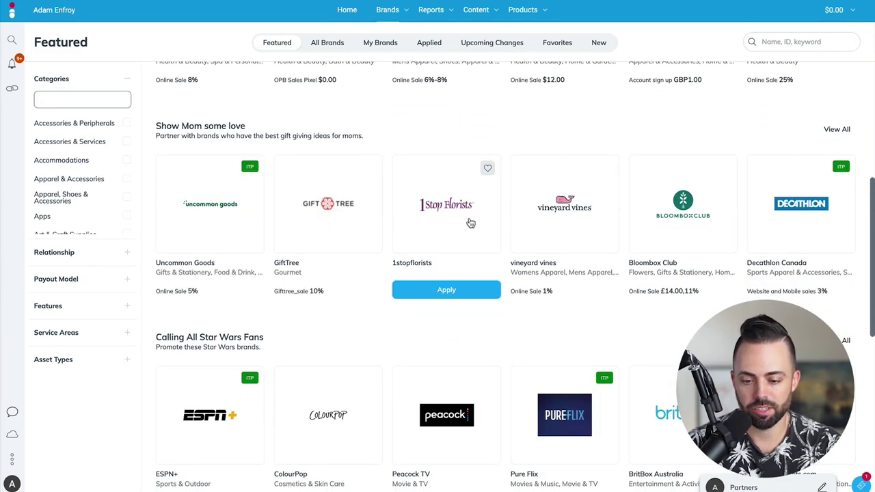
scroll(586, 231, "down", 2)
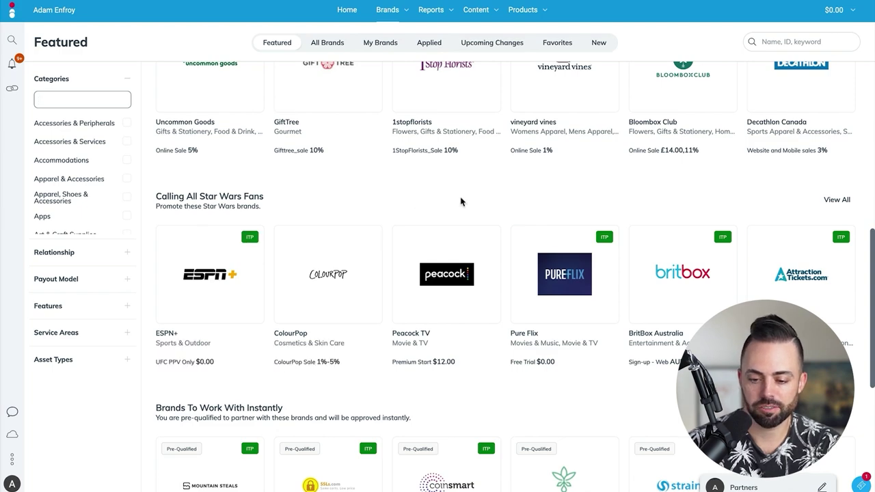
scroll(461, 201, "down", 4)
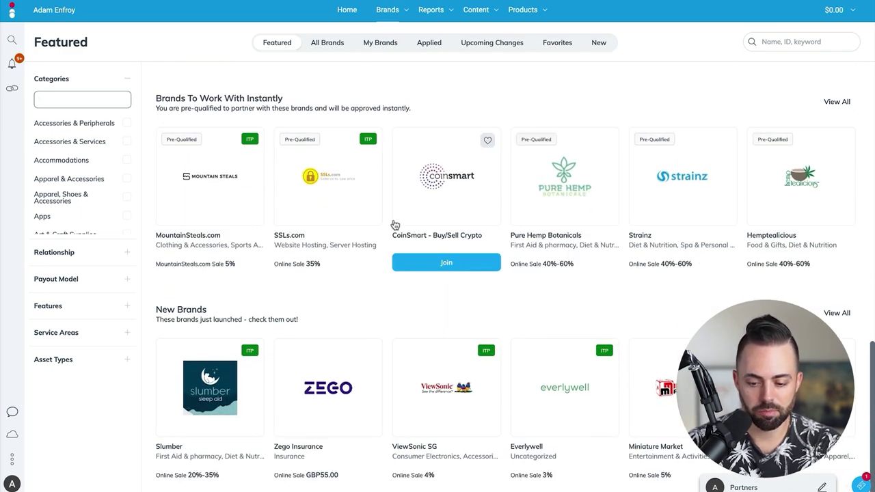
scroll(434, 242, "up", 5)
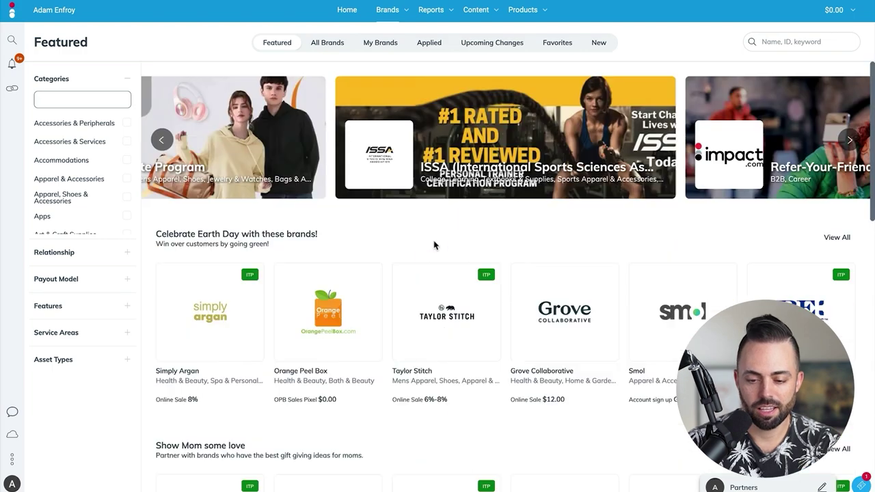
Go back through the featured brand banners to LIV Swiss Watches and open that brand
left_click(163, 139)
left_click(163, 139)
left_click(163, 139)
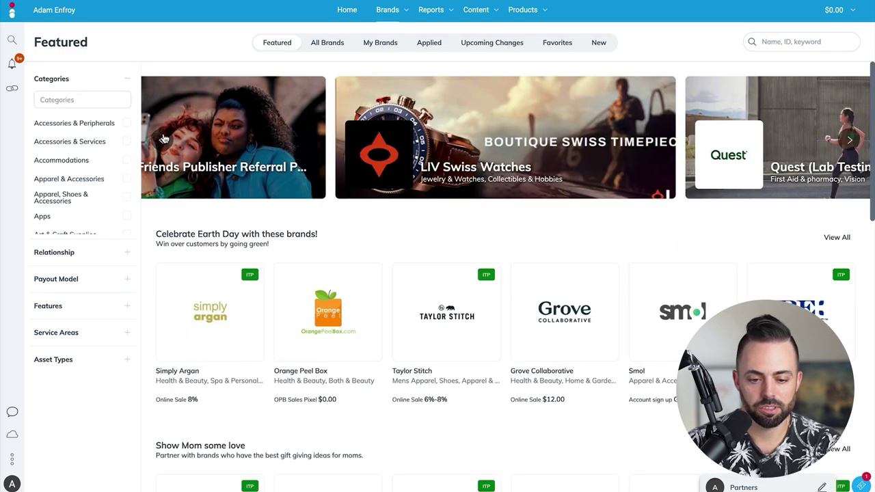
left_click(465, 147)
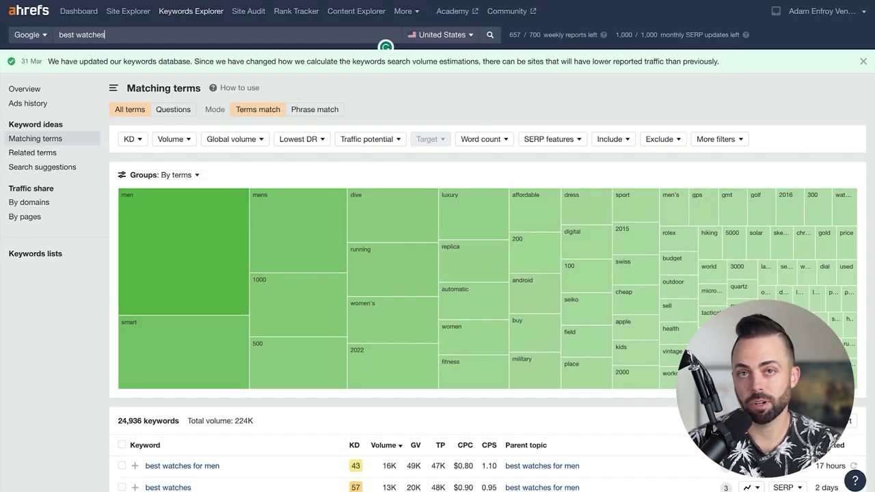
In Ahrefs, review the matching terms for "best watches", comparing keyword groups, difficulty and search volume
mouse_move(376, 300)
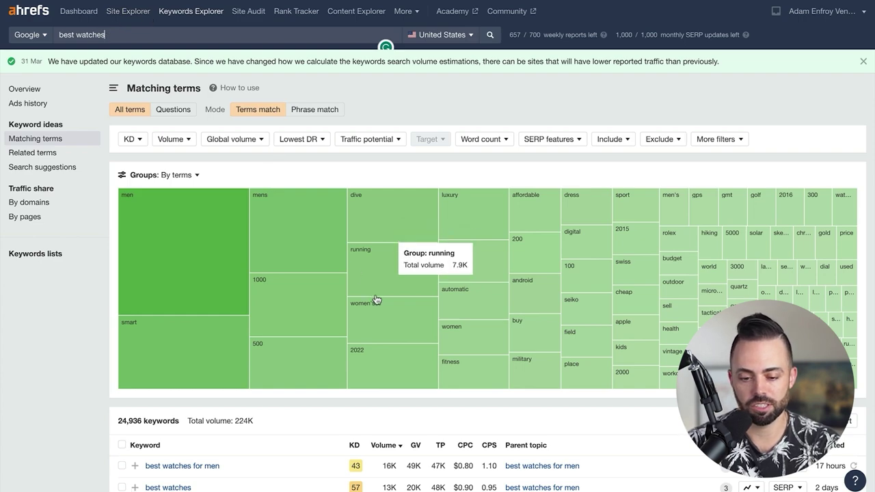
scroll(375, 299, "down", 3)
scroll(376, 300, "up", 3)
scroll(292, 273, "down", 2)
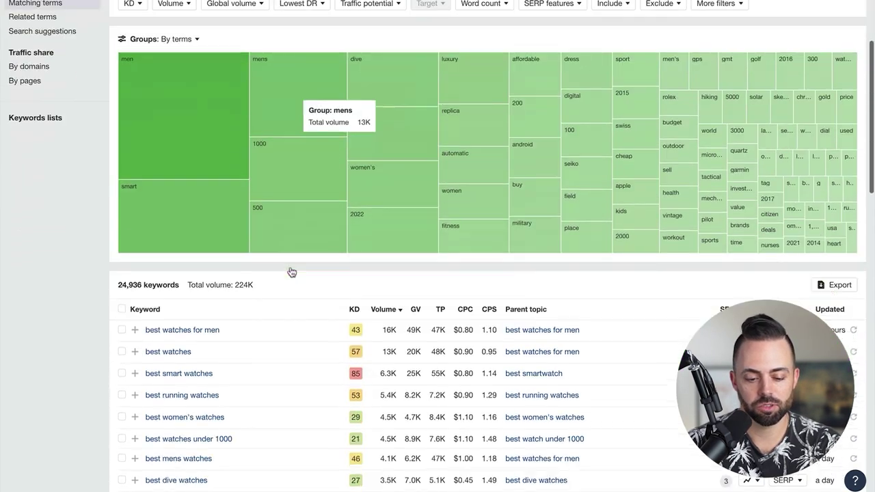
scroll(291, 272, "down", 1)
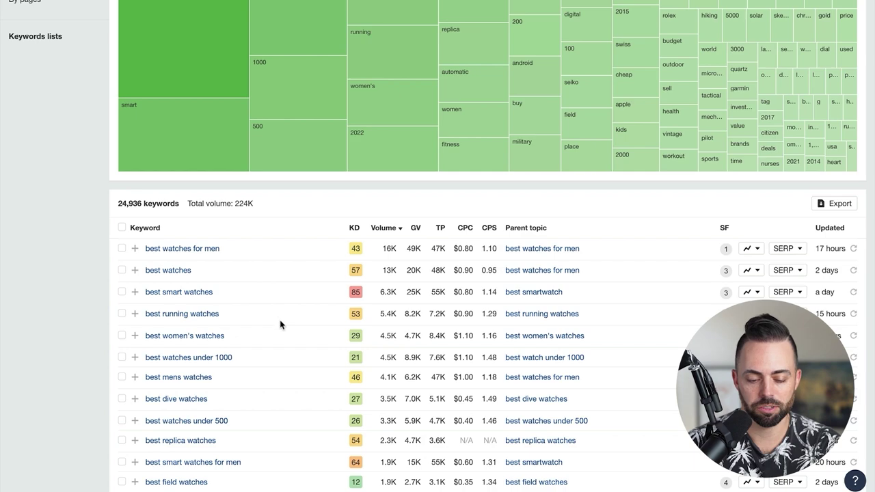
scroll(293, 335, "up", 3)
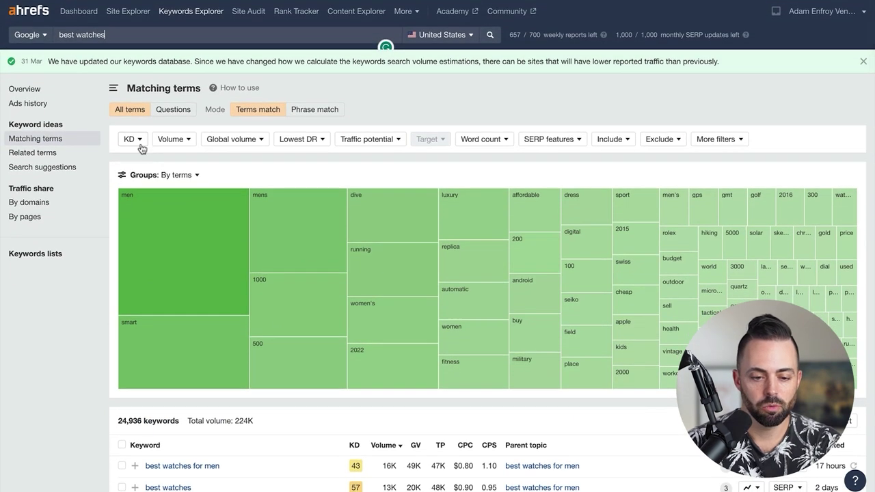
Filter the "best watches" terms to a maximum keyword difficulty of 25 and review the remaining keywords
left_click(137, 141)
left_click(191, 161)
type("25")
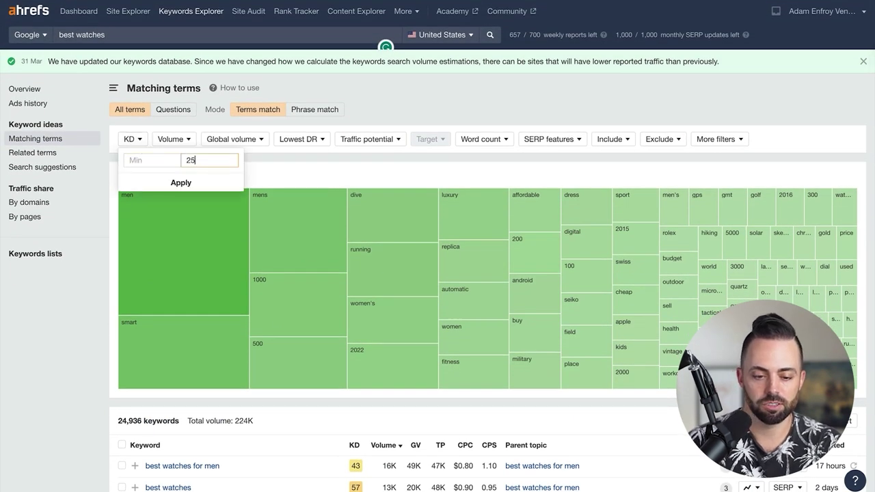
left_click(195, 184)
left_click(141, 165)
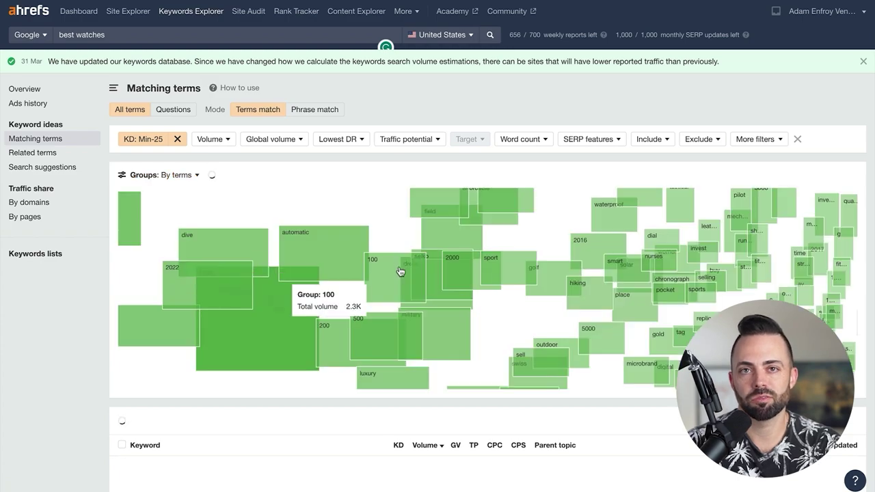
scroll(410, 307, "down", 4)
scroll(383, 321, "down", 2)
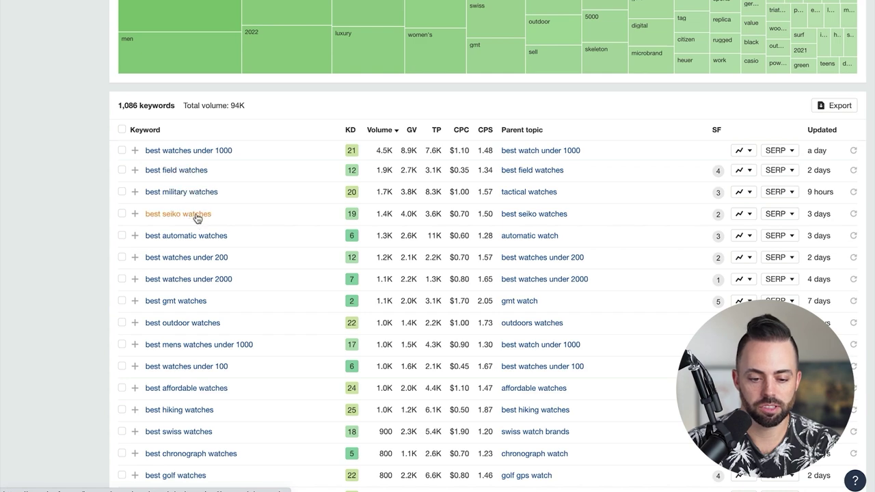
Open the "best watches under 2000" keyword and review the ranking pages in its SERP overview
scroll(269, 261, "down", 1)
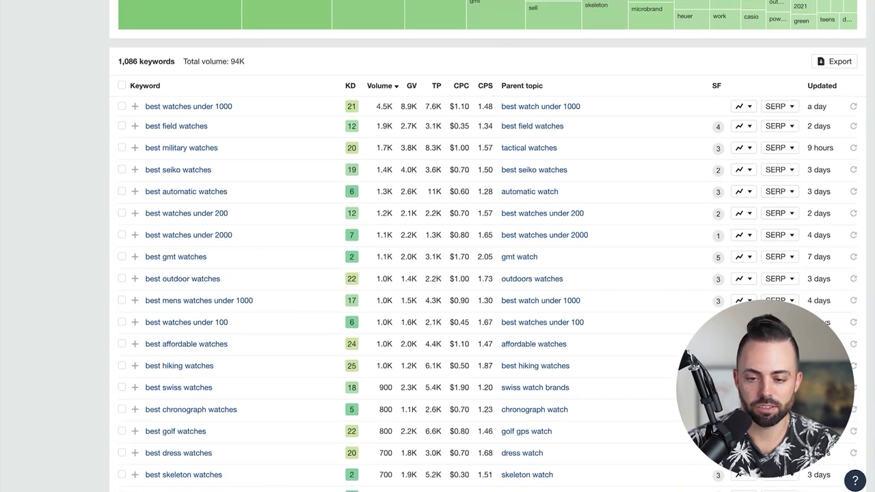
scroll(435, 240, "down", 20)
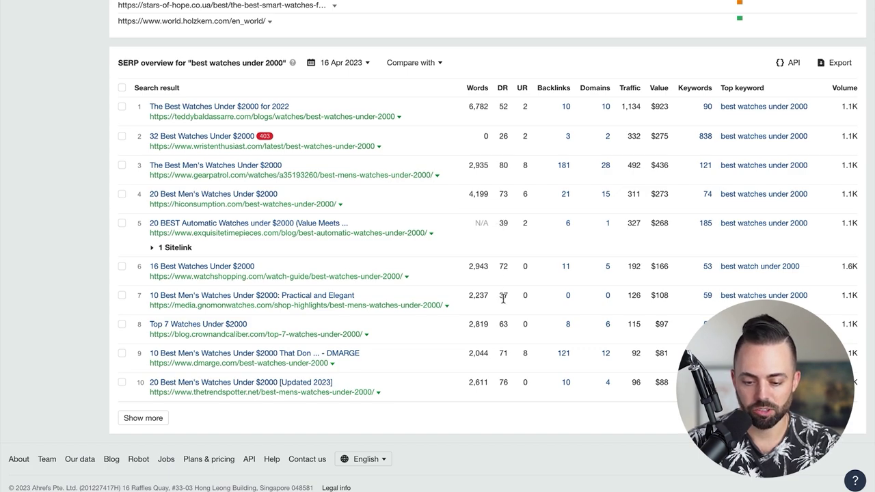
scroll(503, 299, "up", 20)
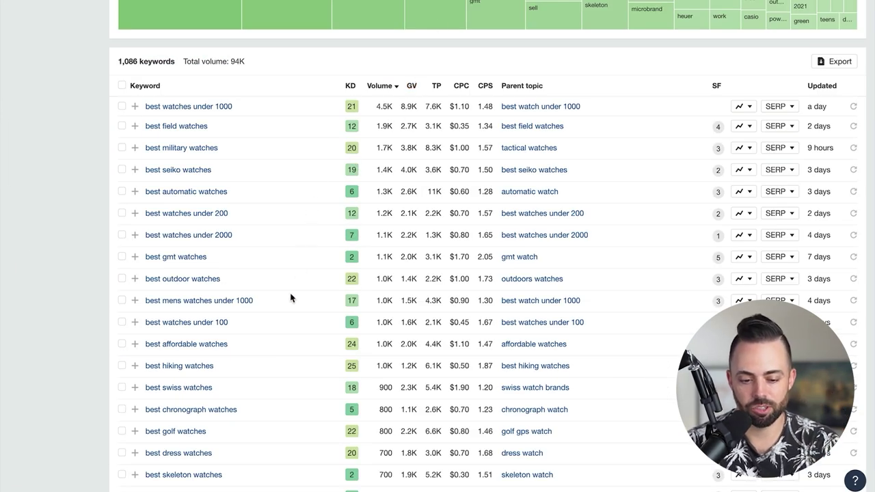
Return to the filtered "best watches" terms and examine the remaining low-difficulty keywords and term groups
scroll(291, 298, "down", 1)
scroll(274, 361, "down", 2)
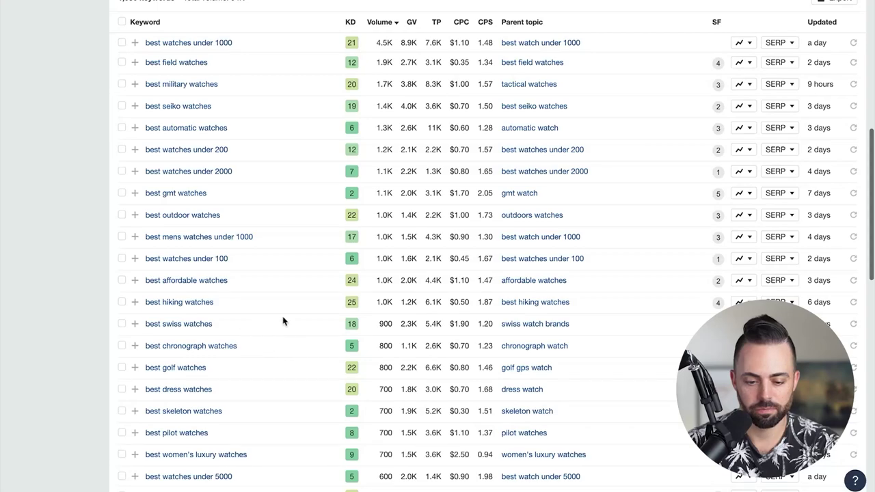
scroll(303, 325, "down", 3)
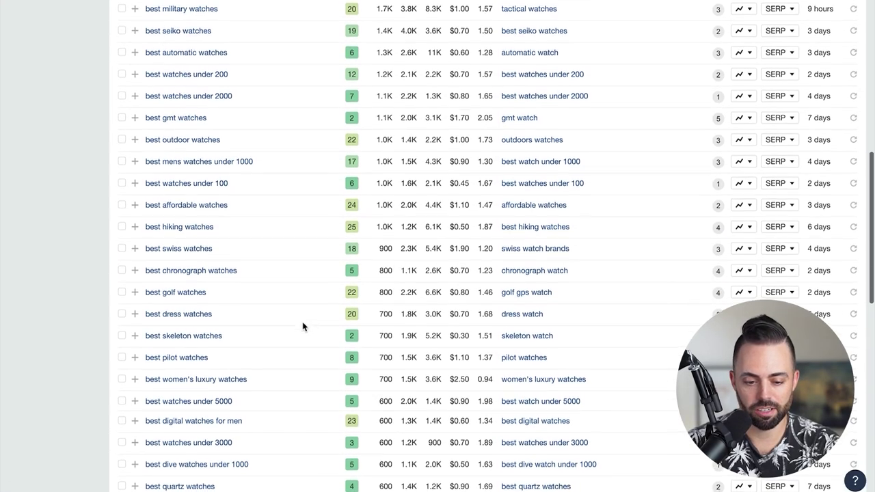
scroll(298, 335, "up", 10)
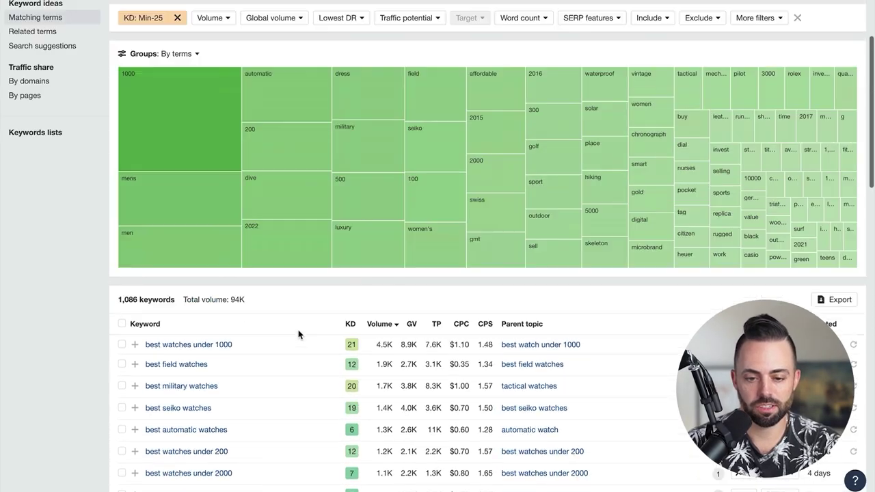
scroll(299, 334, "up", 2)
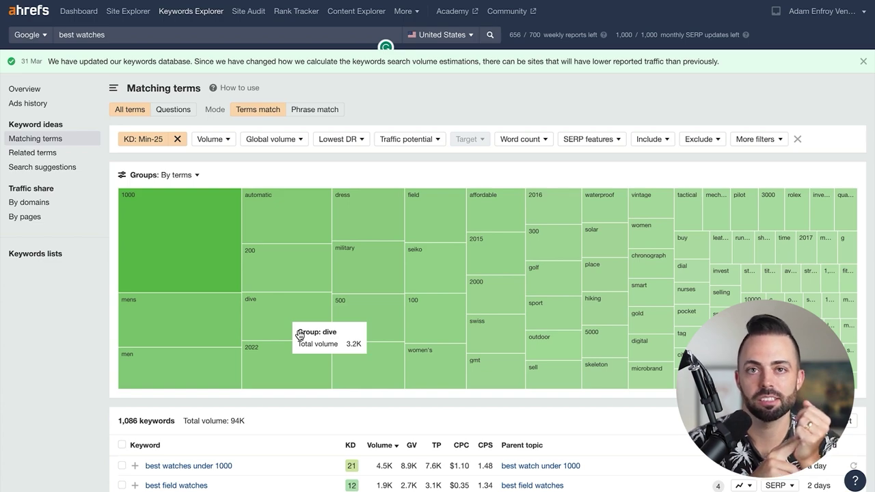
scroll(283, 330, "down", 4)
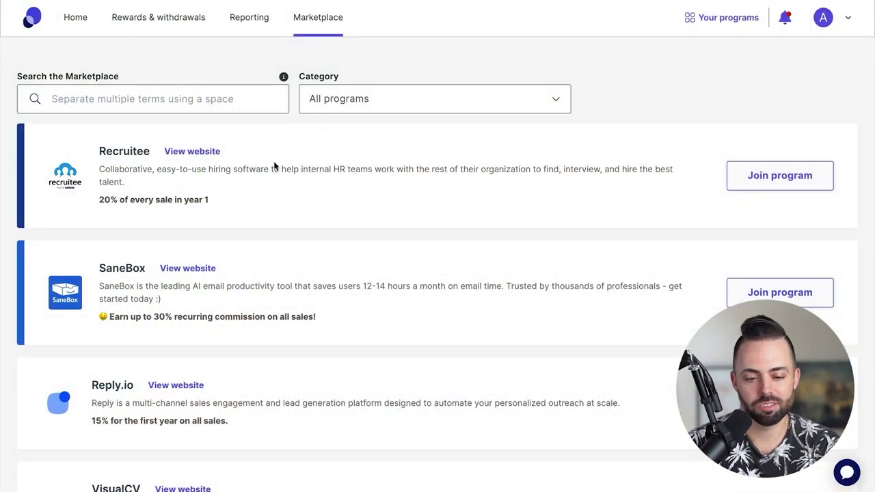
Switch to the software affiliate marketplace, check its program categories and browse the listed programs and commissions
left_click(377, 97)
scroll(424, 192, "down", 1)
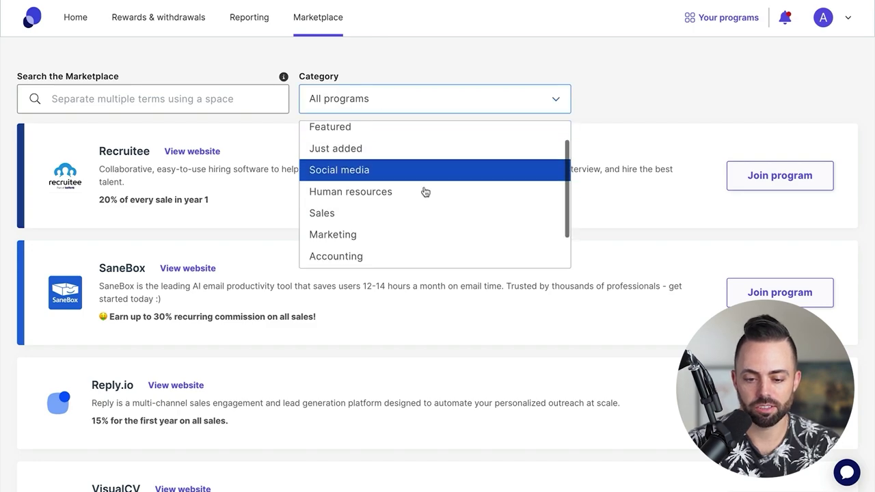
scroll(469, 228, "down", 2)
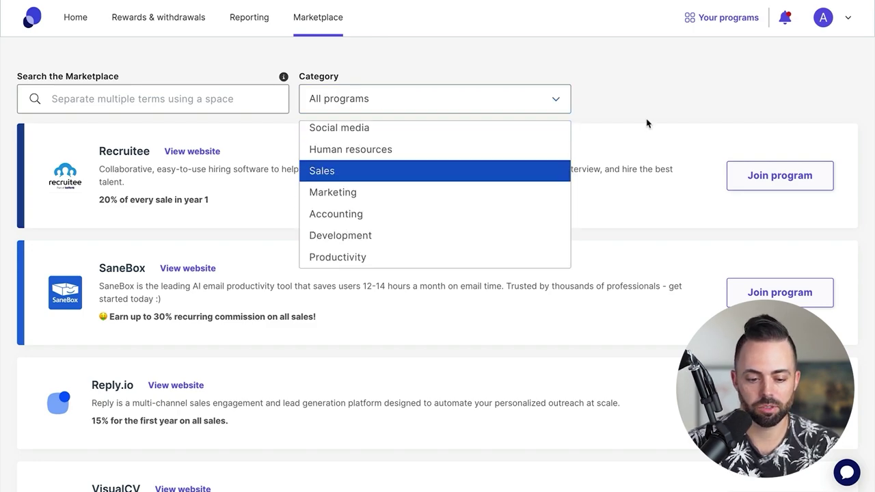
left_click(647, 123)
scroll(480, 198, "down", 1)
scroll(481, 198, "down", 5)
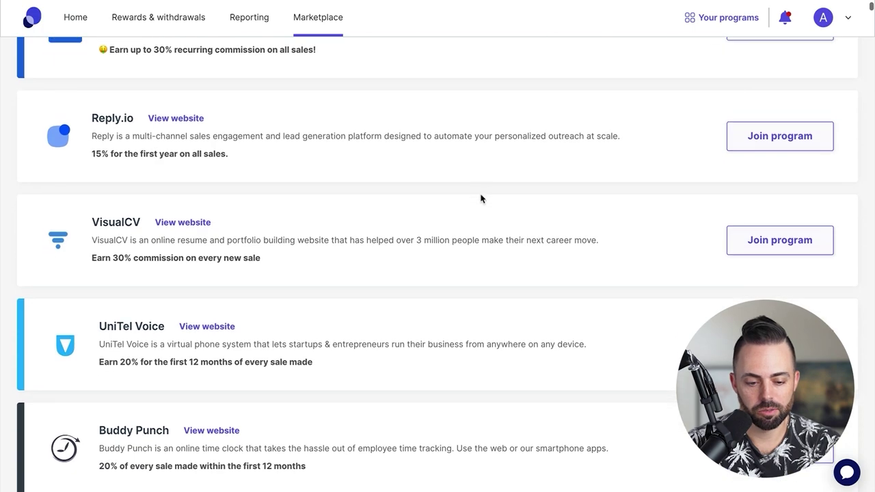
scroll(480, 199, "up", 1)
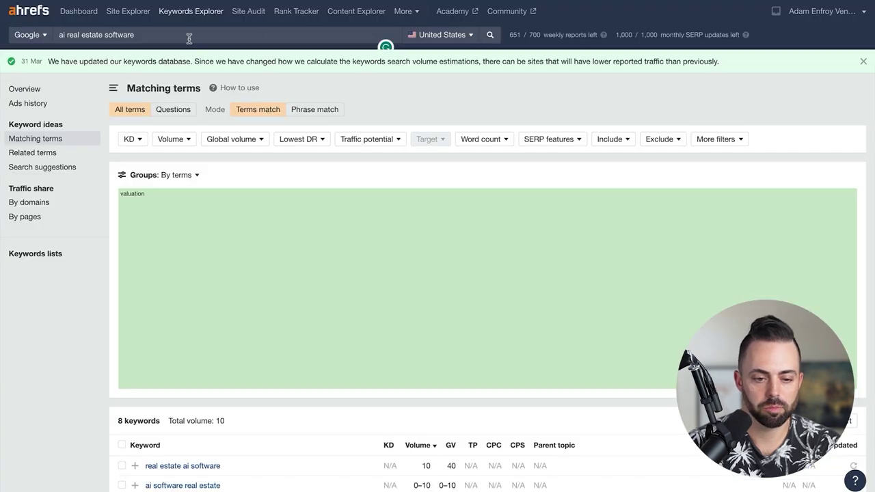
In Ahrefs, look up the matching terms for "ai email" and review their difficulty and search volume
left_click_drag(135, 35, 66, 35)
type("email")
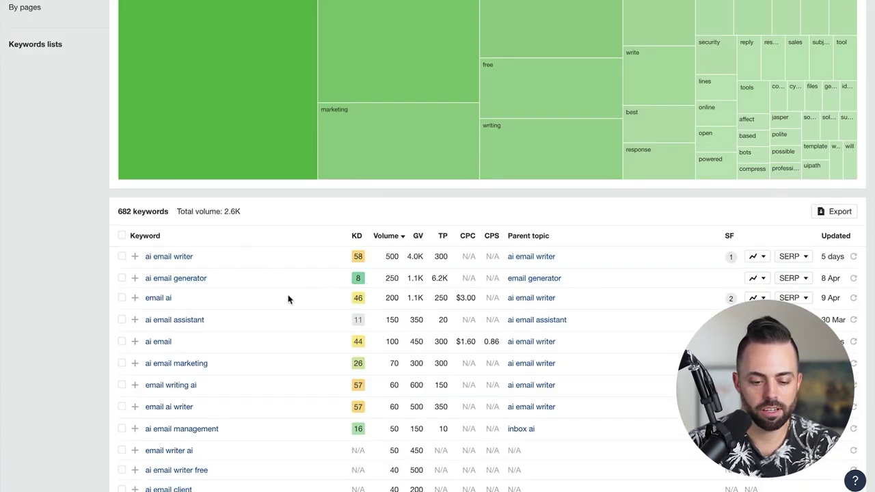
scroll(289, 299, "down", 2)
scroll(289, 299, "up", 5)
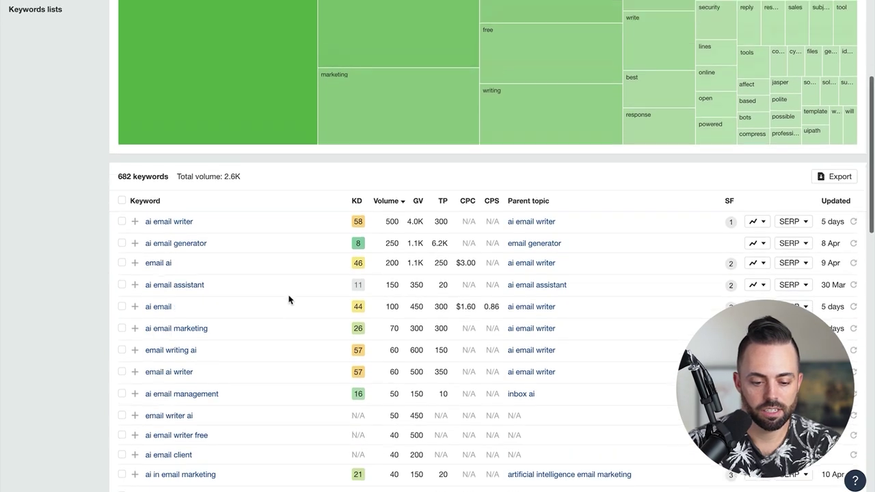
Search for "ai email software" and review the overview of one of its matching terms
type("software")
key("Return")
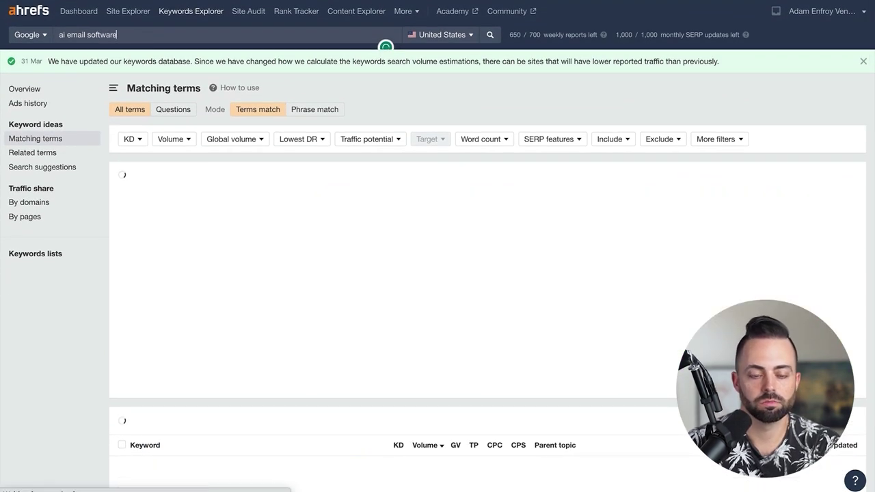
scroll(445, 314, "down", 5)
left_click(231, 299)
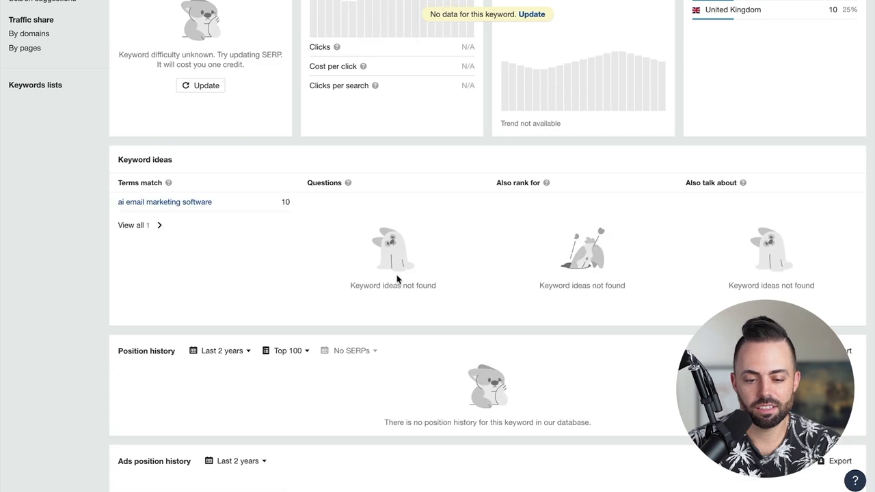
scroll(398, 279, "up", 5)
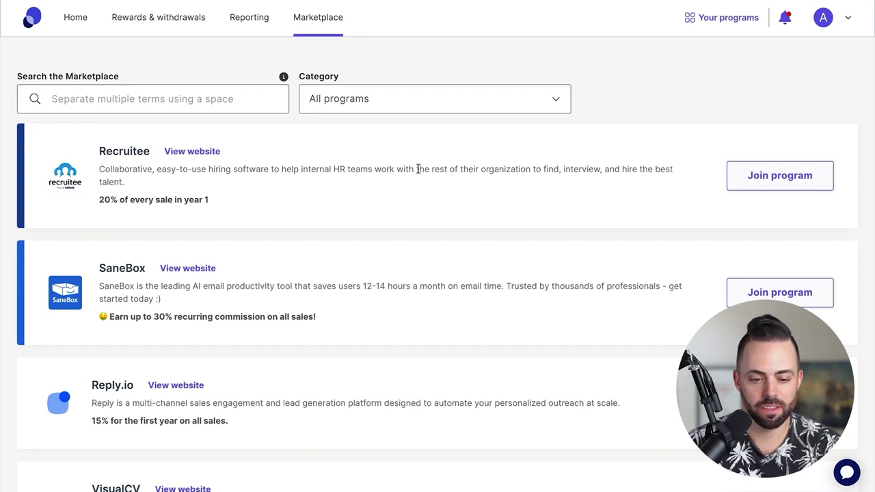
Switch back to the affiliate marketplace, browse the programs and highlight "AI email productivity" in SaneBox's description
scroll(418, 169, "down", 2)
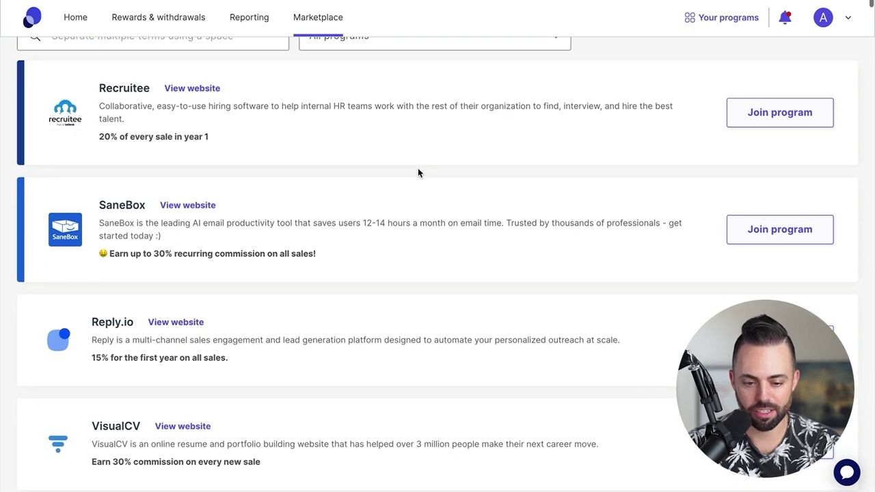
scroll(418, 173, "up", 2)
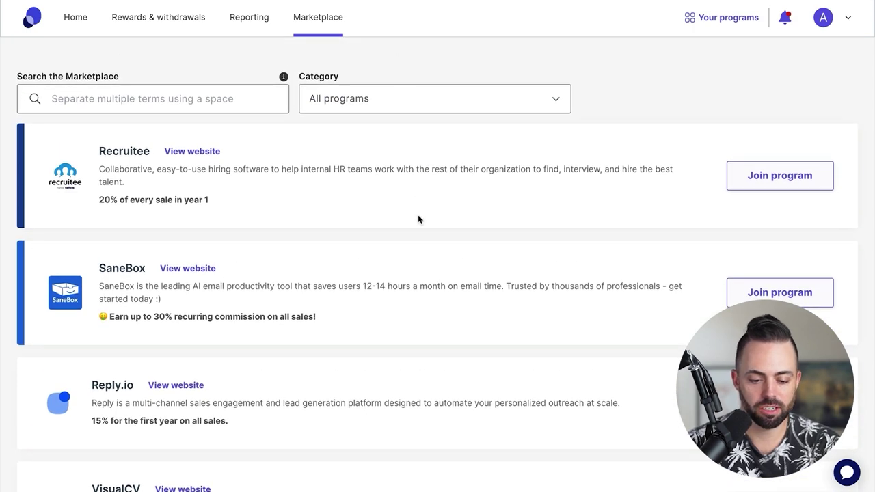
scroll(418, 219, "down", 2)
scroll(418, 219, "down", 20)
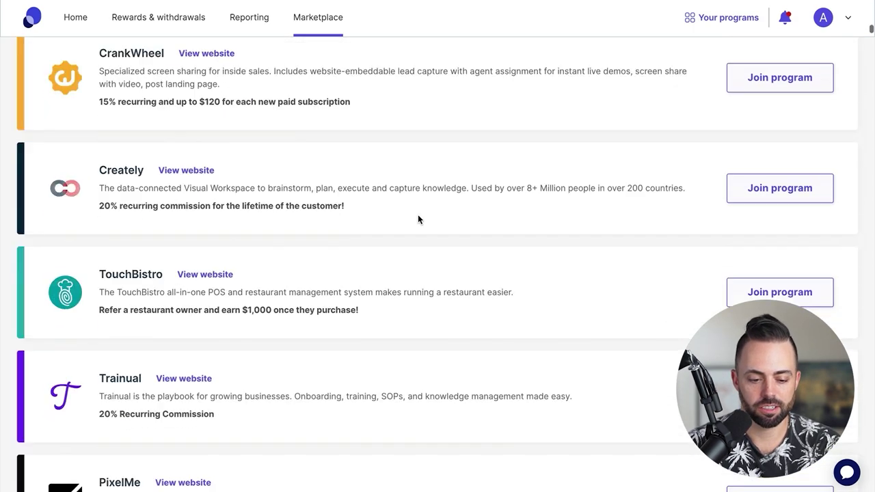
scroll(419, 219, "up", 20)
scroll(418, 219, "down", 2)
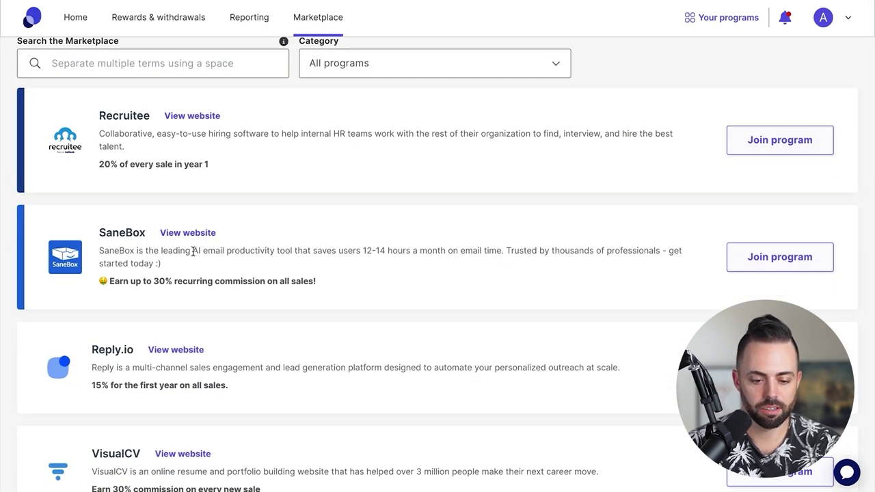
left_click_drag(193, 252, 331, 252)
left_click(331, 252)
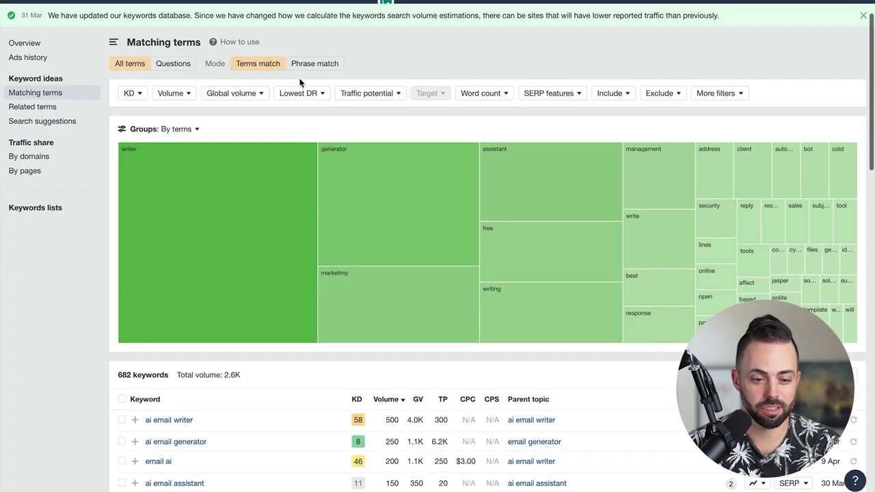
In Ahrefs, open "ai email assistant" from the "ai email" terms and review its position history and SERP overview
scroll(414, 160, "up", 1)
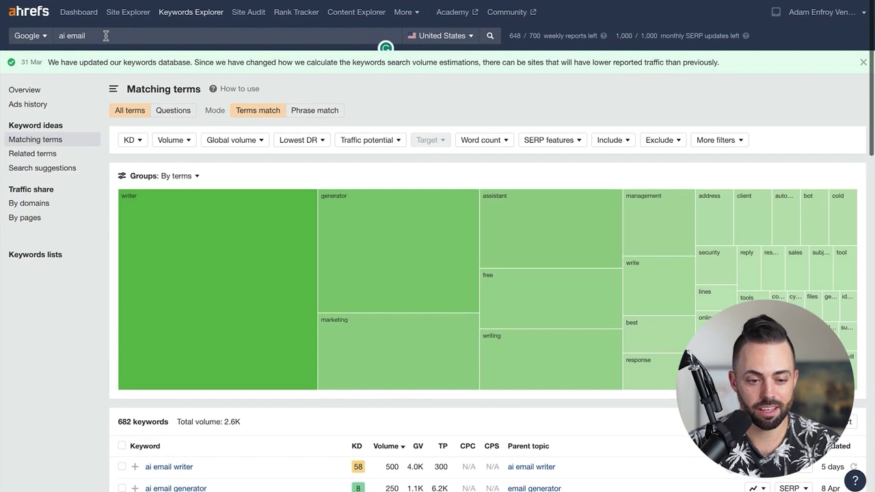
scroll(414, 160, "down", 3)
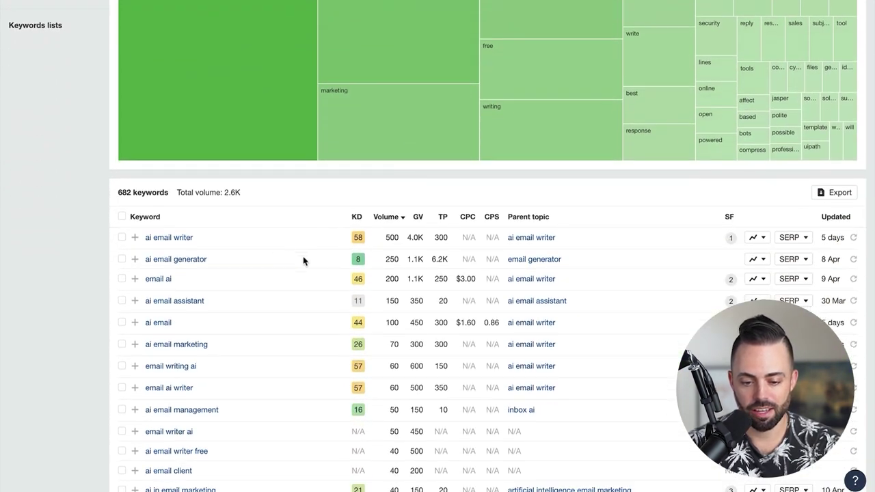
left_click(193, 303)
scroll(431, 313, "down", 2)
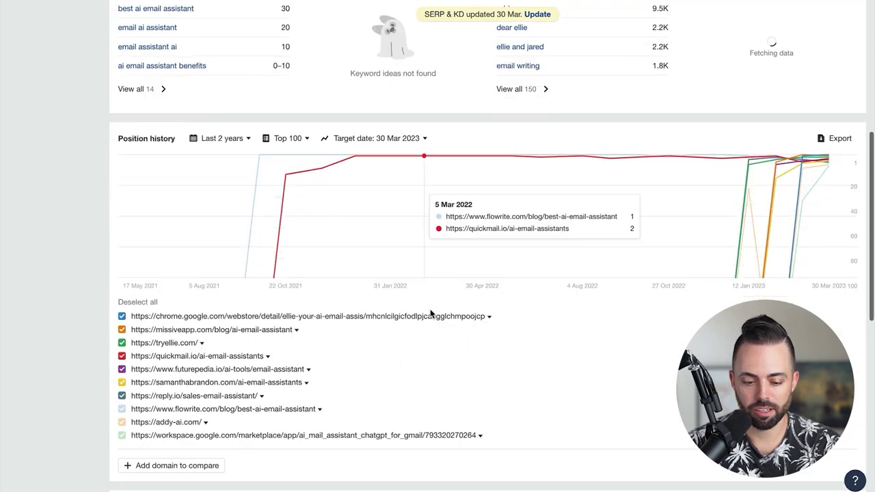
scroll(431, 313, "down", 10)
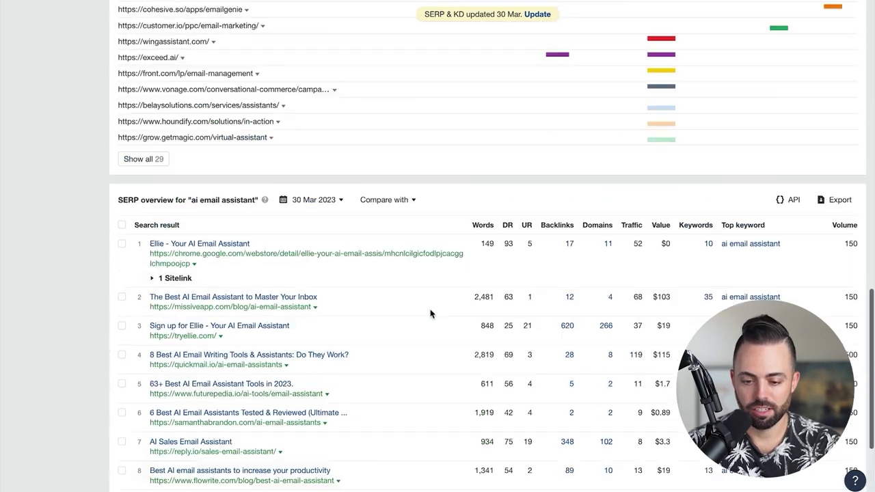
scroll(431, 313, "up", 15)
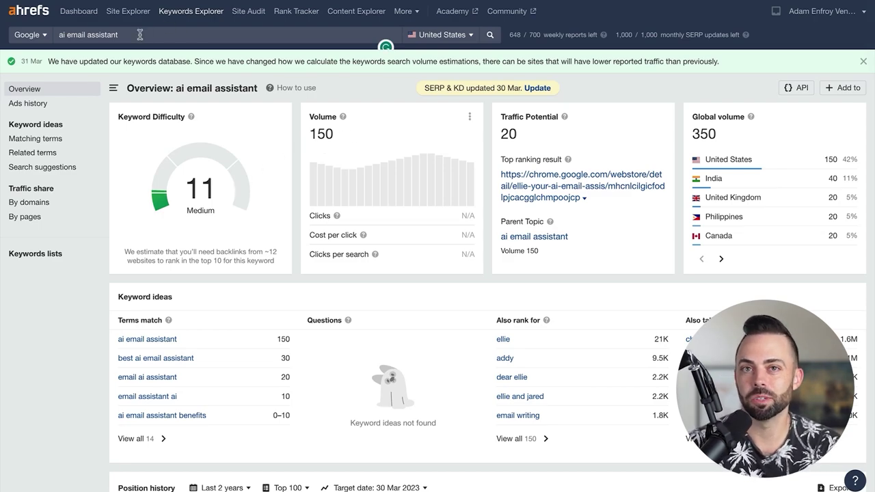
Highlight the search volume figure in the "ai email assistant" overview
left_click_drag(338, 135, 313, 134)
left_click(352, 136)
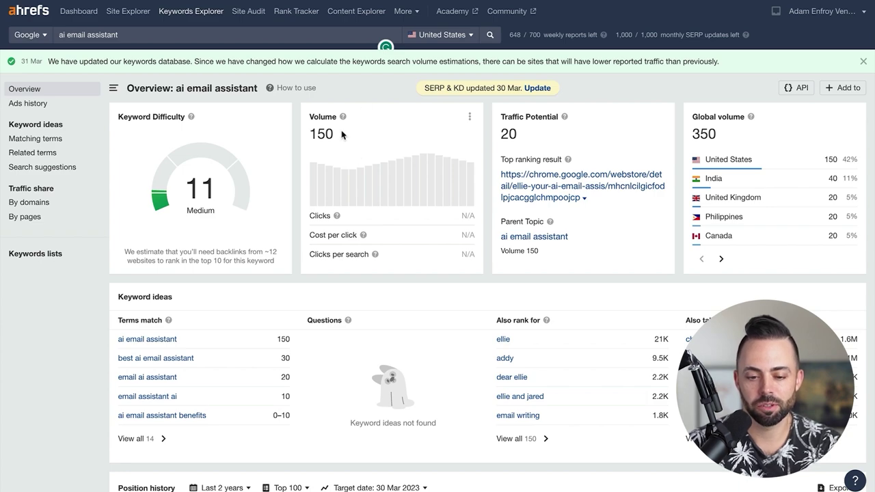
left_click_drag(336, 134, 316, 134)
left_click(356, 138)
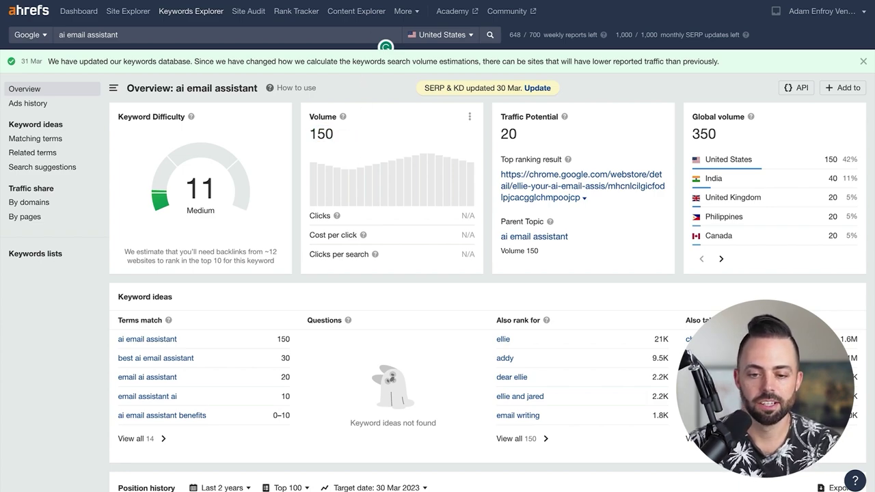
Recheck SaneBox's commission offer in the affiliate marketplace, then return to the Ahrefs keyword overview
left_click(410, 1)
scroll(395, 233, "down", 5)
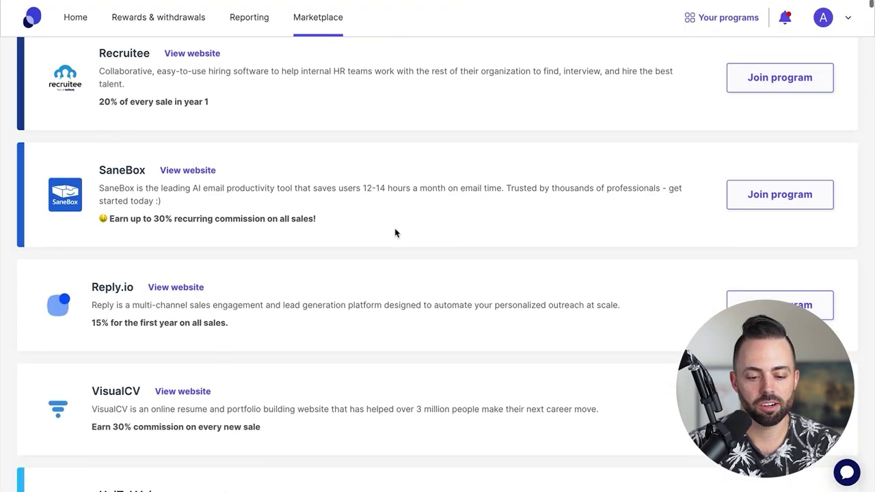
left_click(395, 1)
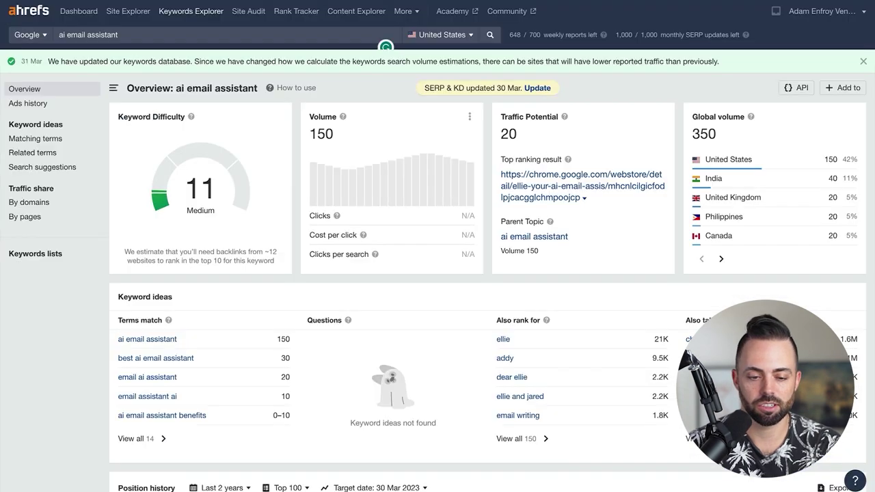
Search for "best software" and open its matching terms to review keyword difficulty and volume
triple_click(134, 35)
type("best software")
key("Return")
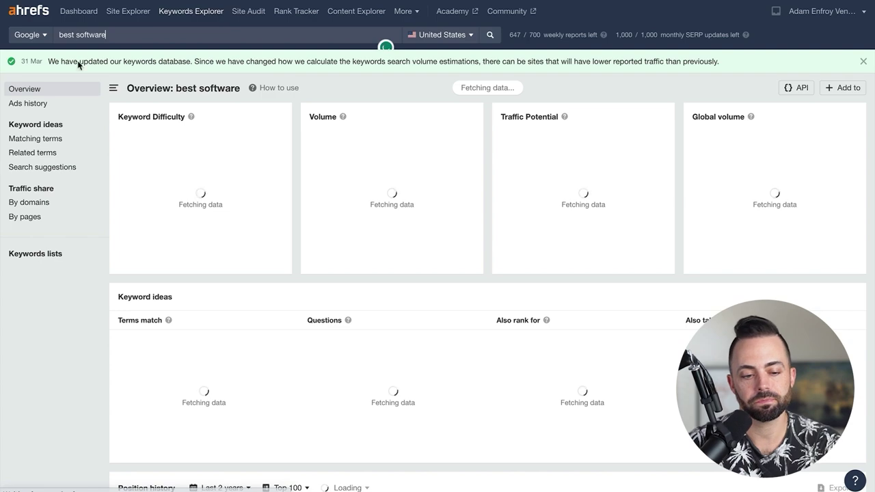
left_click(36, 139)
scroll(442, 320, "down", 10)
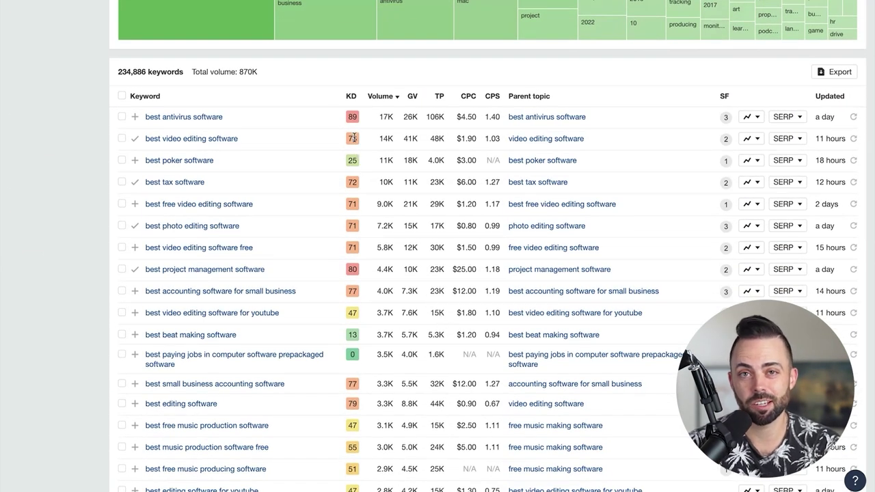
Filter the "best software" matching terms to a maximum keyword difficulty of 10 and review the resulting keywords
scroll(387, 191, "up", 10)
left_click(130, 139)
left_click(205, 159)
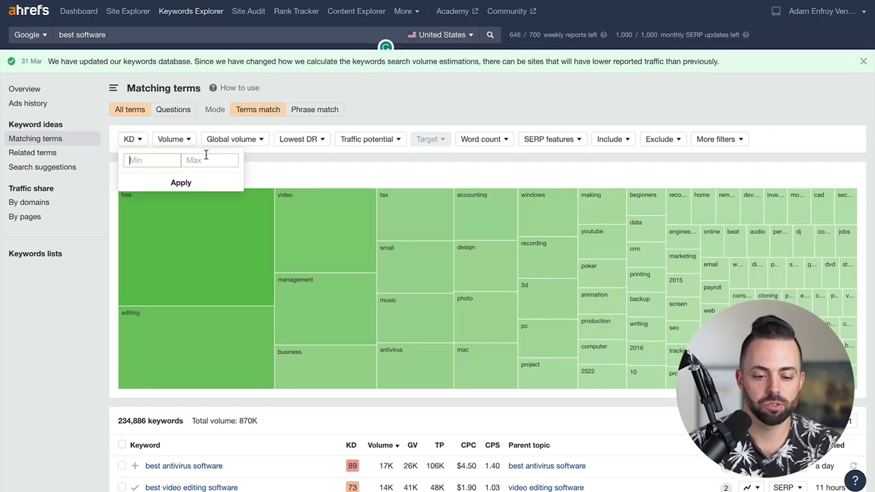
type("10")
left_click(181, 182)
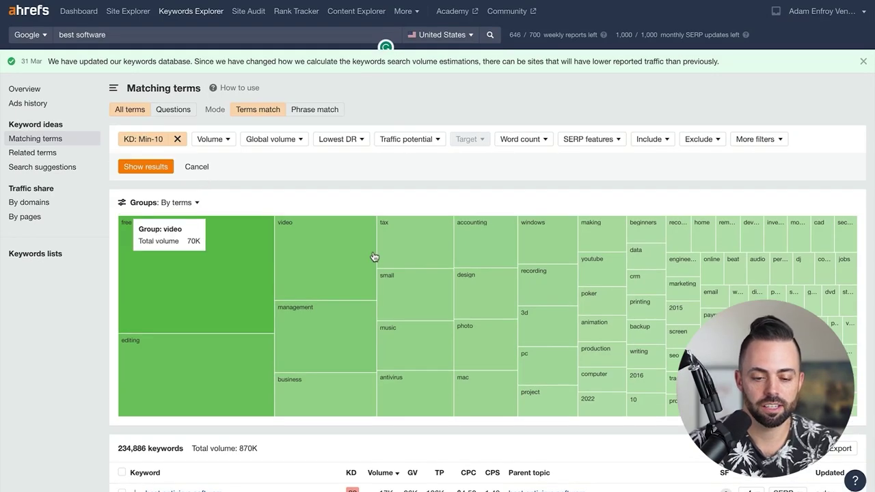
left_click(164, 169)
scroll(379, 296, "down", 5)
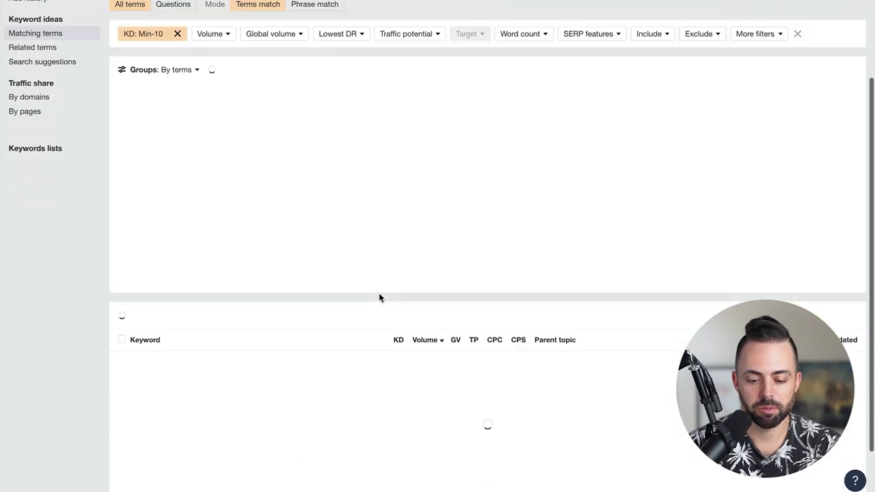
scroll(380, 295, "down", 3)
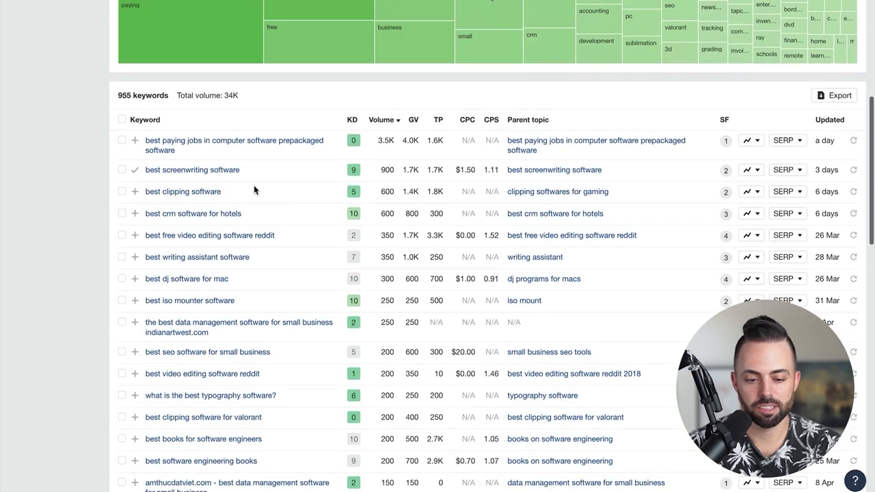
scroll(318, 219, "down", 2)
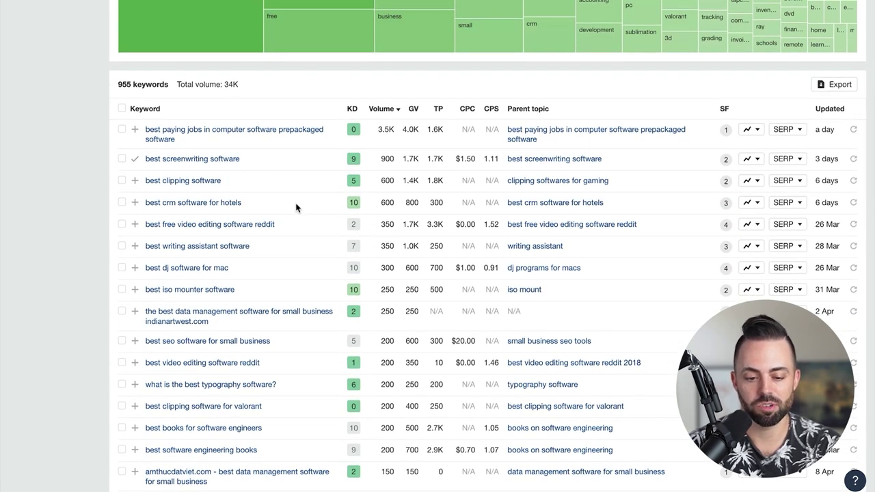
scroll(296, 207, "down", 3)
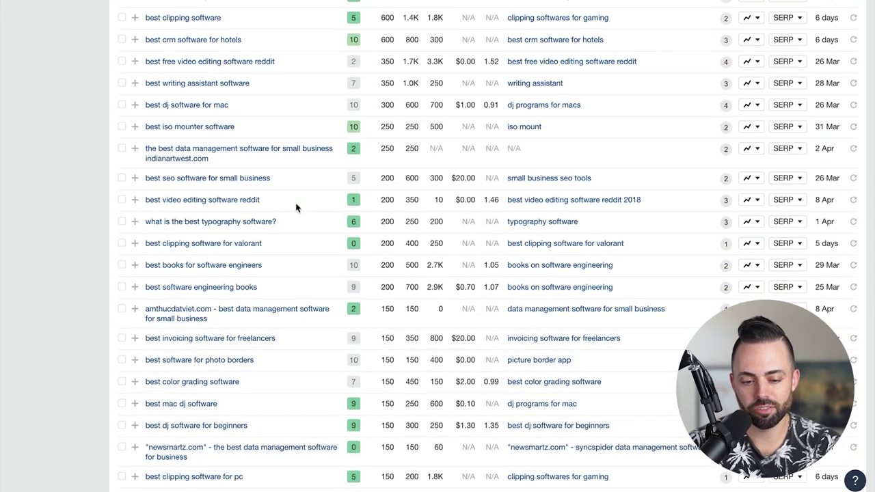
scroll(296, 207, "up", 12)
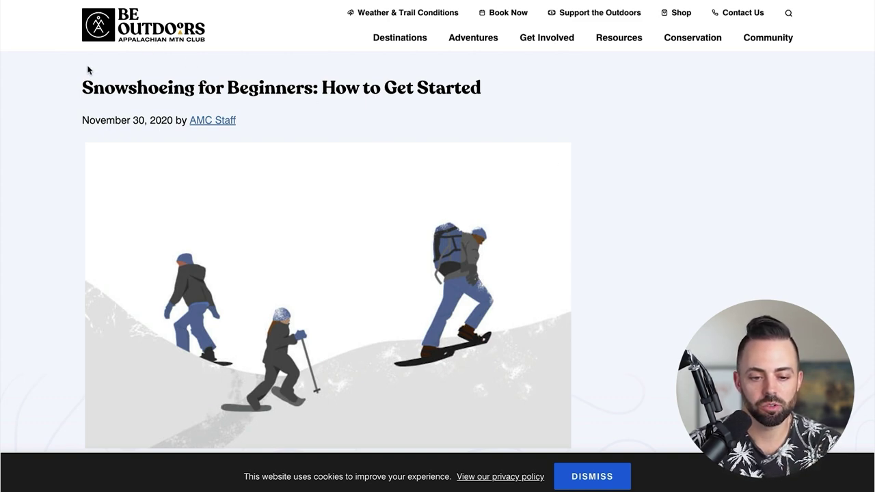
Skim the Appalachian Mountain Club article on snowshoeing for beginners, including how snowshoes work
scroll(53, 263, "down", 7)
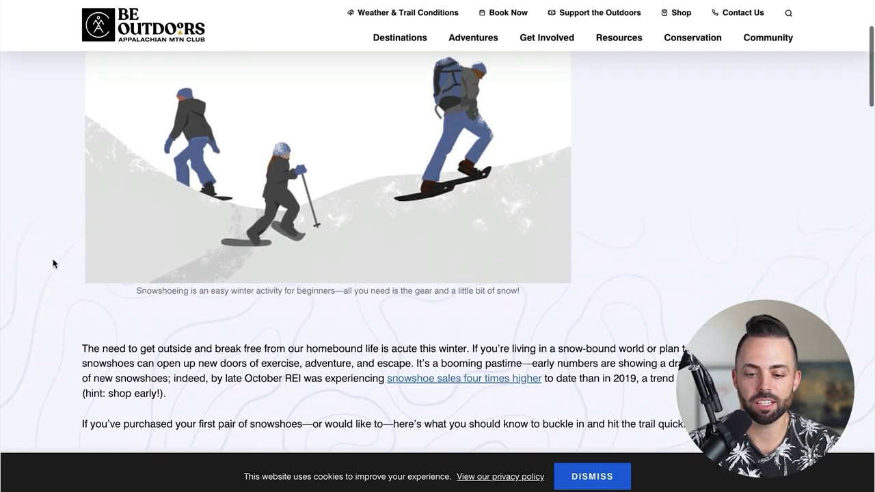
scroll(53, 264, "down", 10)
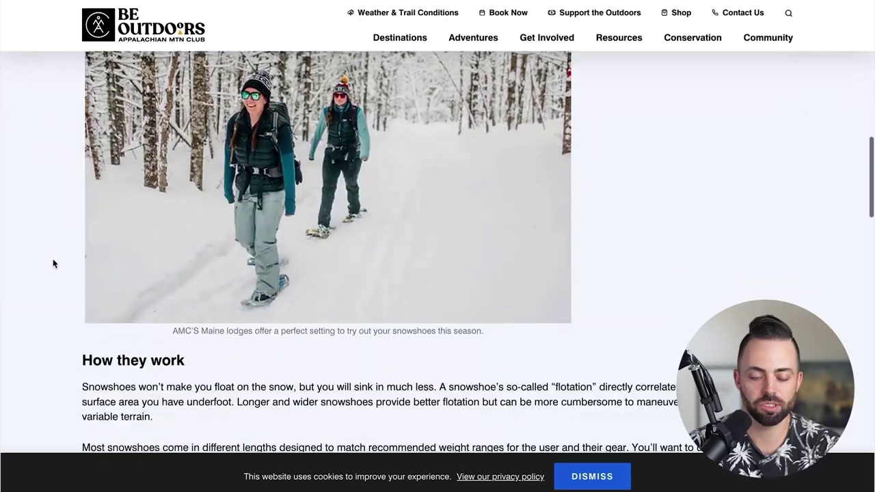
scroll(53, 264, "down", 2)
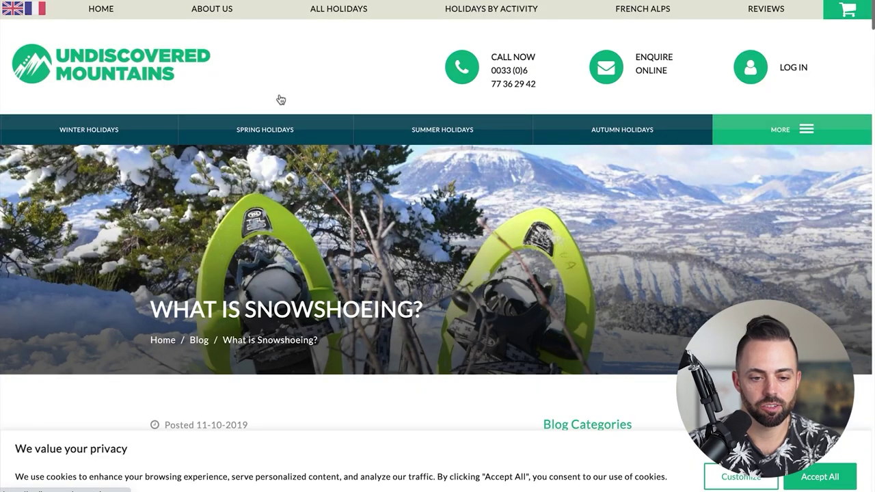
Skim the "What is Snowshoeing?" blog post on the Undiscovered Mountains site as an example of informational content
scroll(406, 227, "down", 1)
scroll(405, 226, "down", 5)
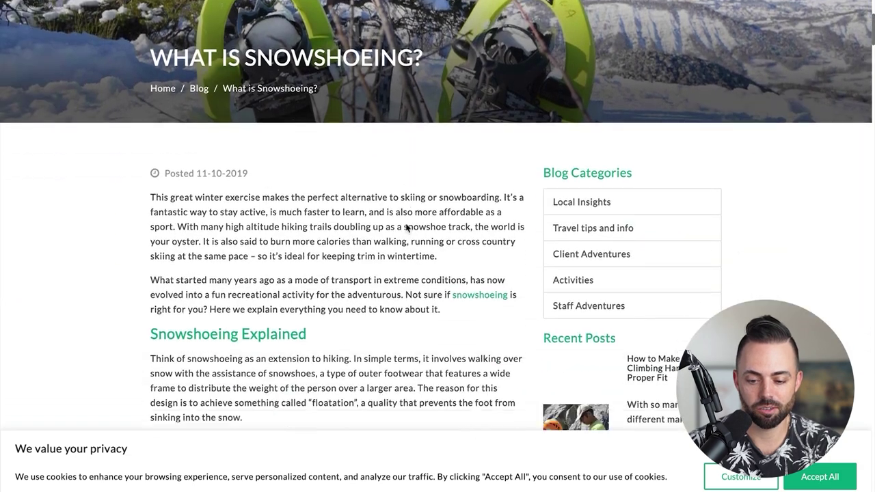
scroll(407, 226, "down", 9)
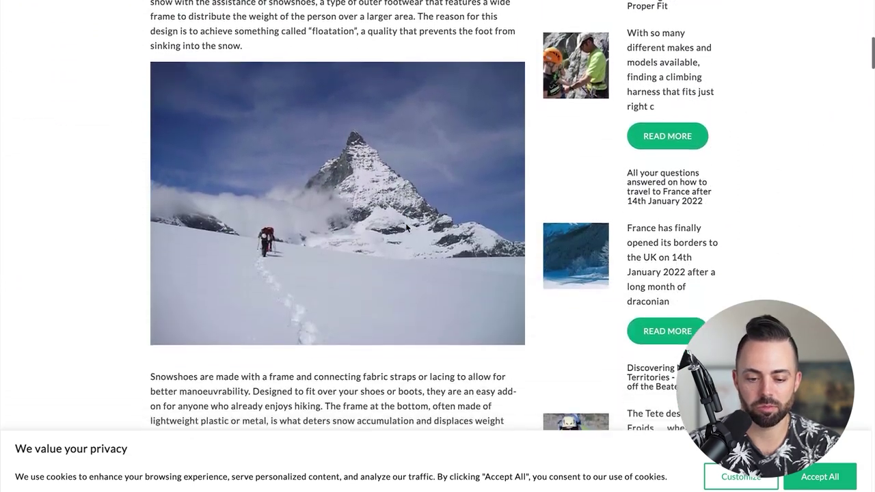
scroll(406, 225, "down", 9)
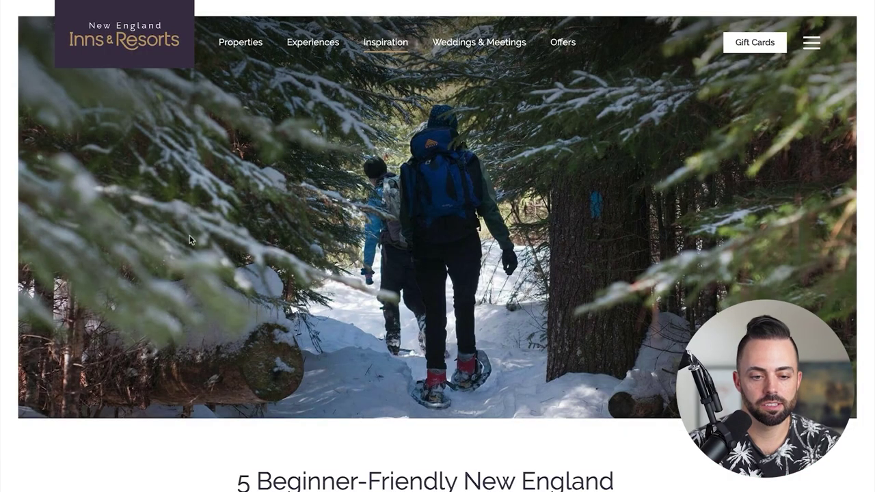
Read through the New England Inns & Resorts article on beginner-friendly New England snowshoeing trails
scroll(181, 244, "down", 5)
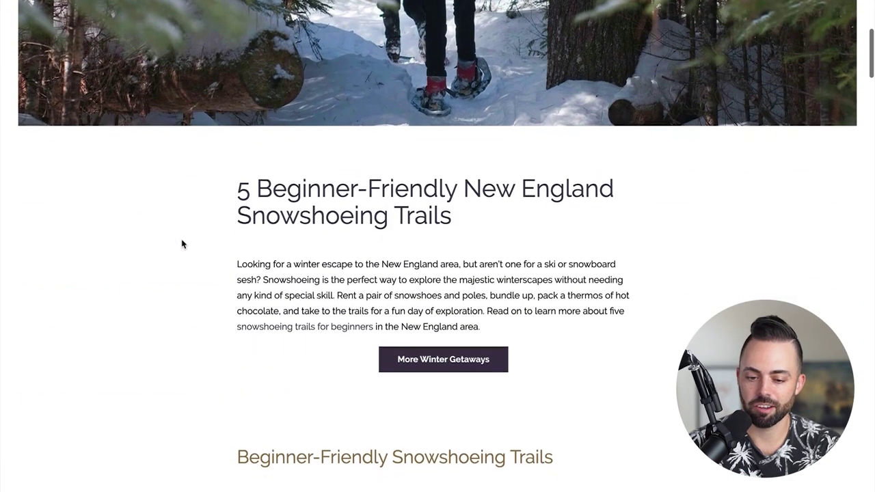
scroll(181, 243, "down", 2)
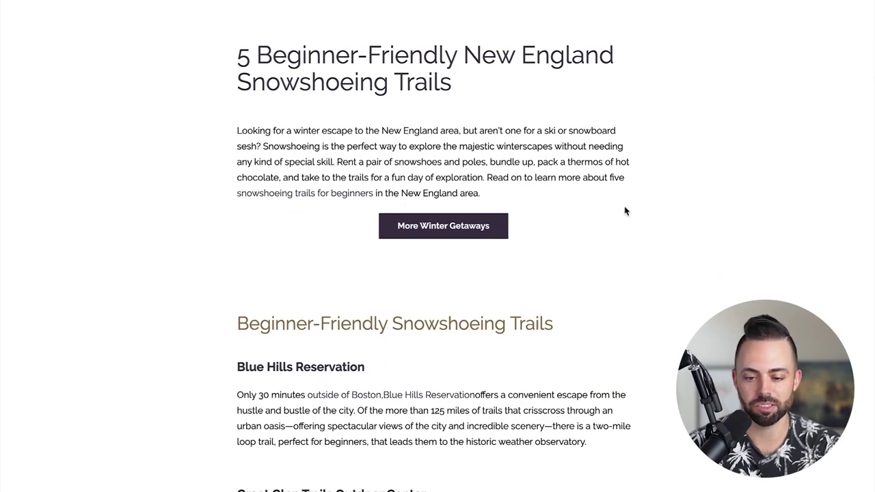
scroll(673, 219, "down", 5)
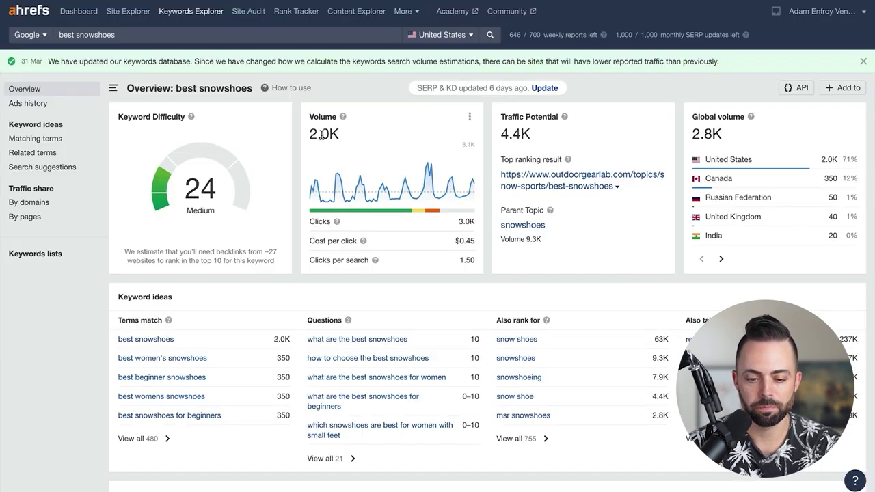
In Ahrefs, review the overview and SERP results for "best snowshoes" and then for "best womens snowshoes"
scroll(502, 145, "down", 15)
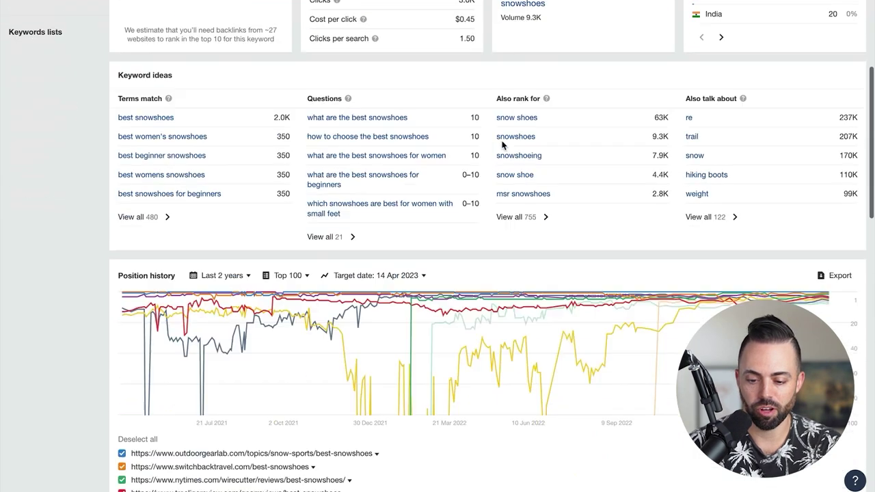
scroll(502, 144, "down", 1)
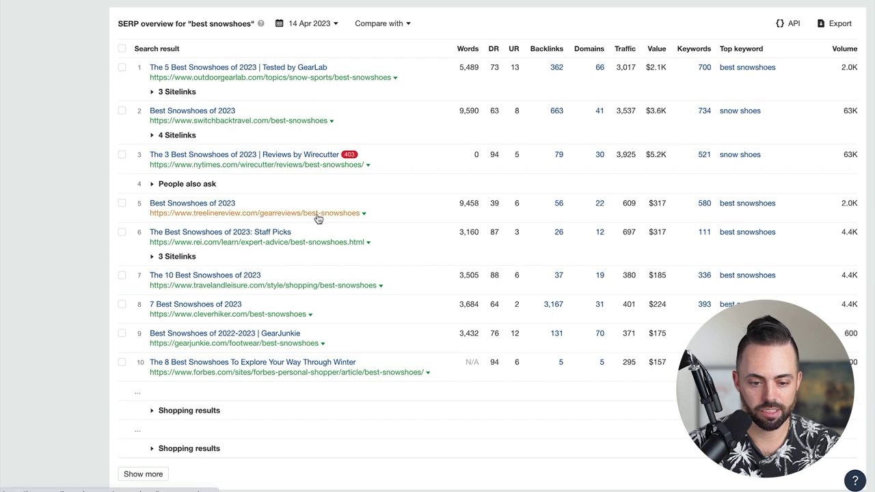
scroll(442, 215, "up", 10)
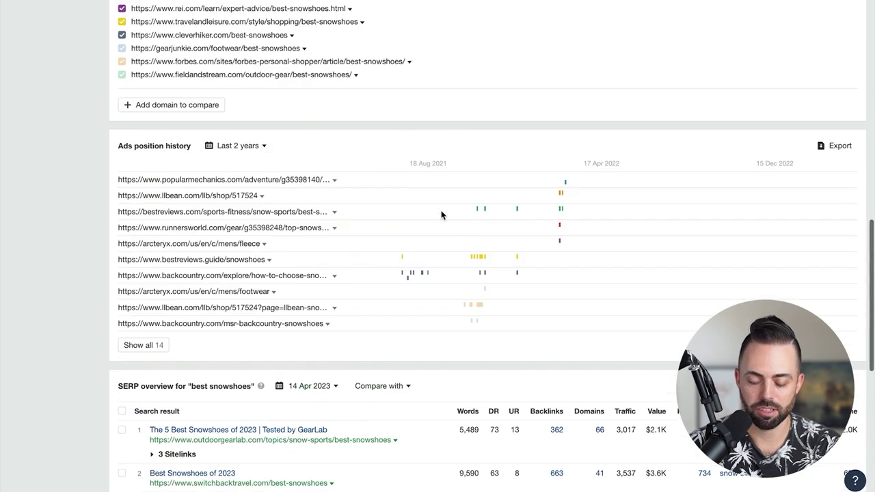
scroll(442, 215, "up", 4)
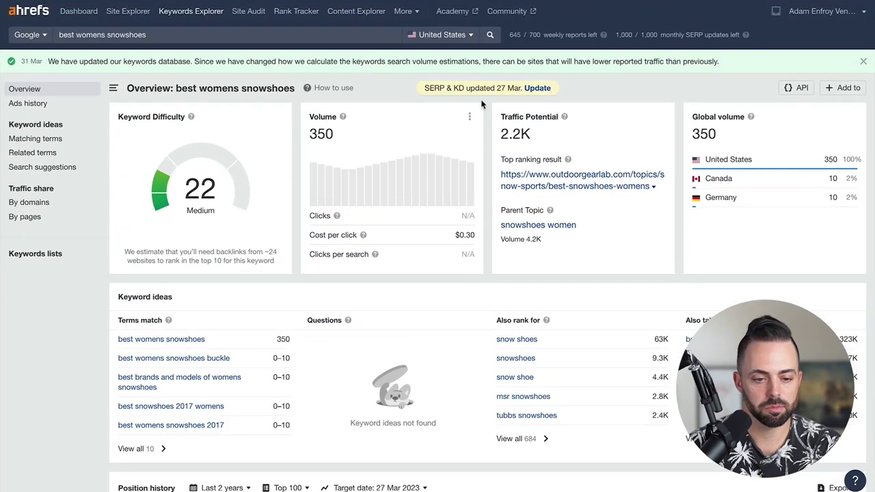
scroll(454, 226, "down", 20)
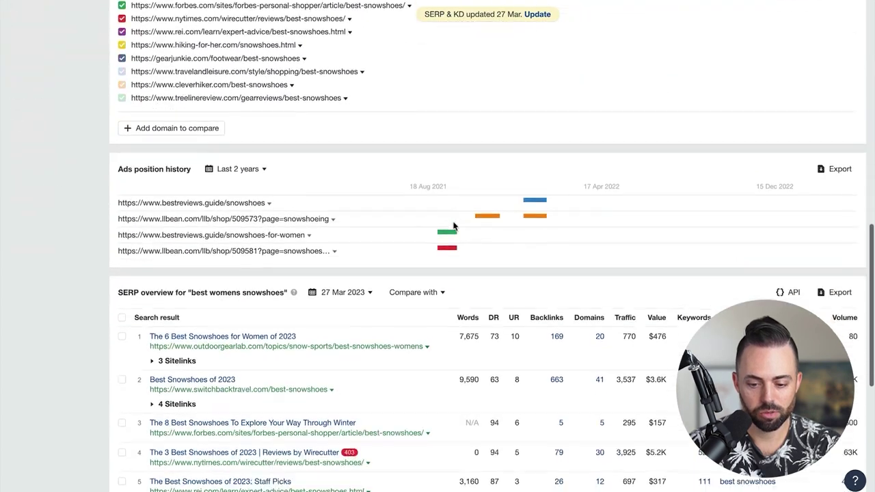
scroll(454, 226, "up", 20)
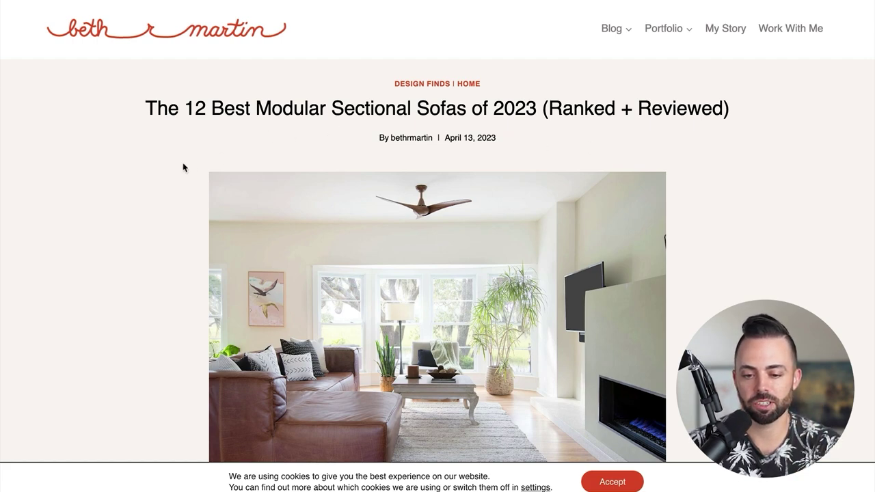
Read through the blog article ranking the 12 best modular sectional sofas of 2023, including its list of top picks
scroll(182, 196, "down", 2)
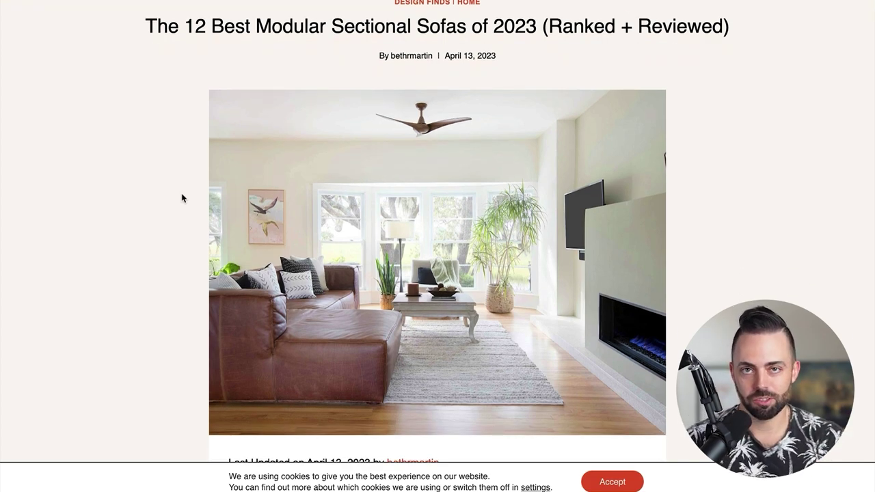
scroll(182, 197, "down", 1)
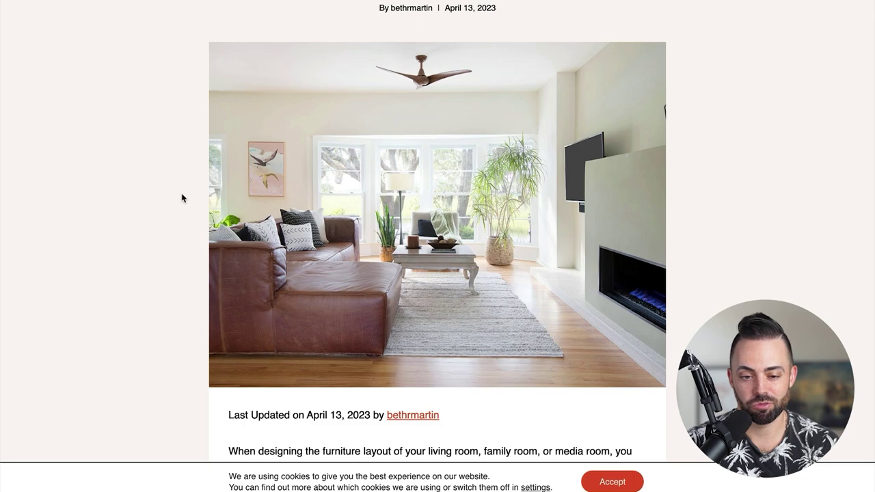
scroll(181, 198, "down", 15)
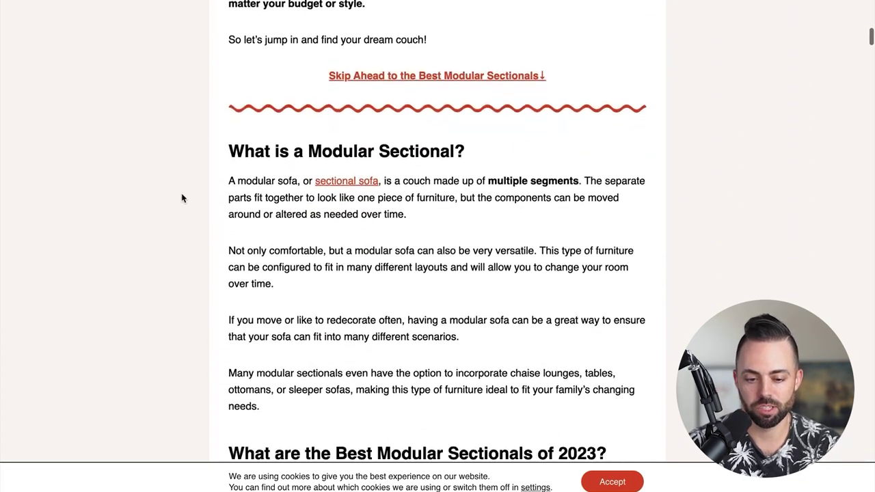
scroll(182, 193, "down", 4)
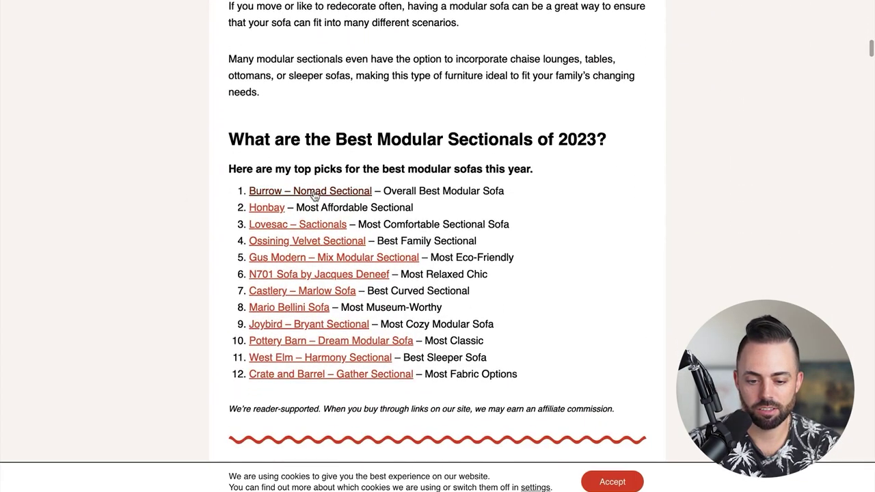
scroll(315, 196, "down", 8)
scroll(315, 196, "down", 15)
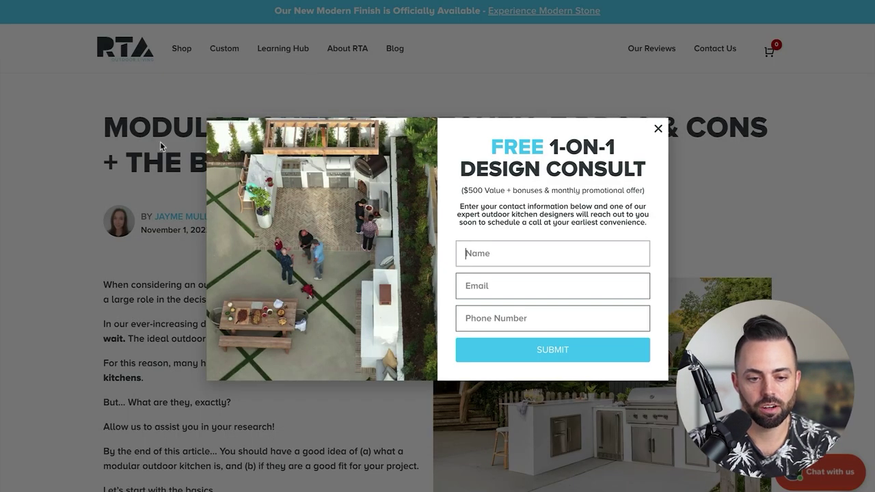
Dismiss the design consultation offer on RTA's modular outdoor kitchen article and skim its brands, pros and cons, and options
left_click(659, 129)
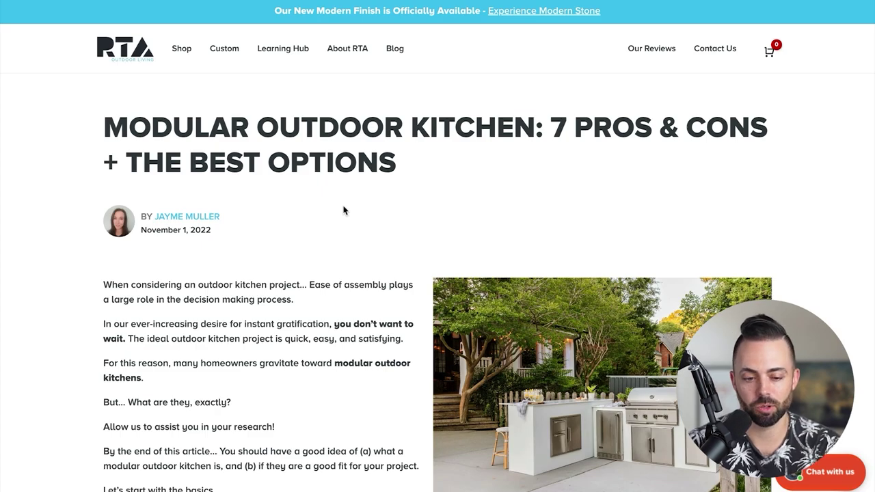
scroll(336, 272, "down", 20)
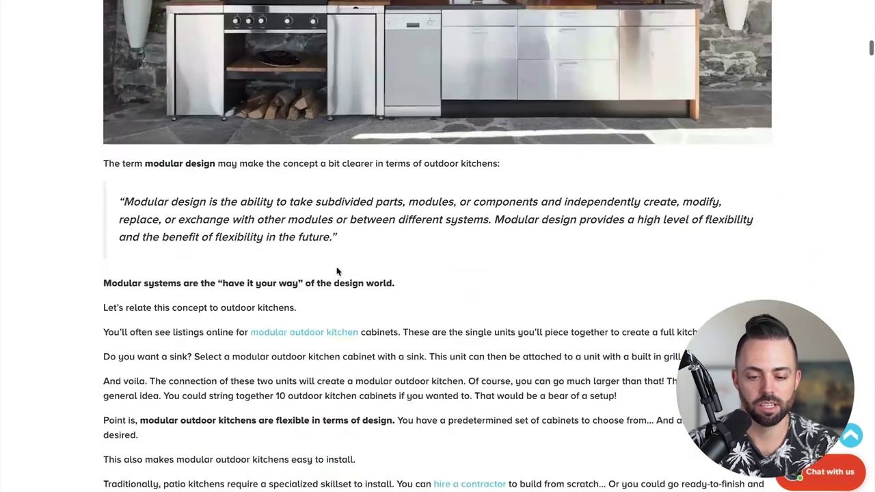
scroll(336, 271, "down", 20)
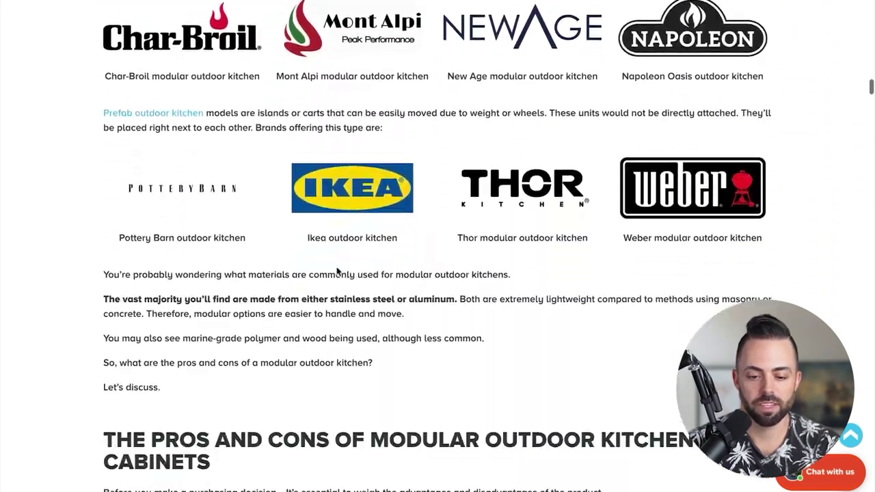
scroll(336, 268, "down", 20)
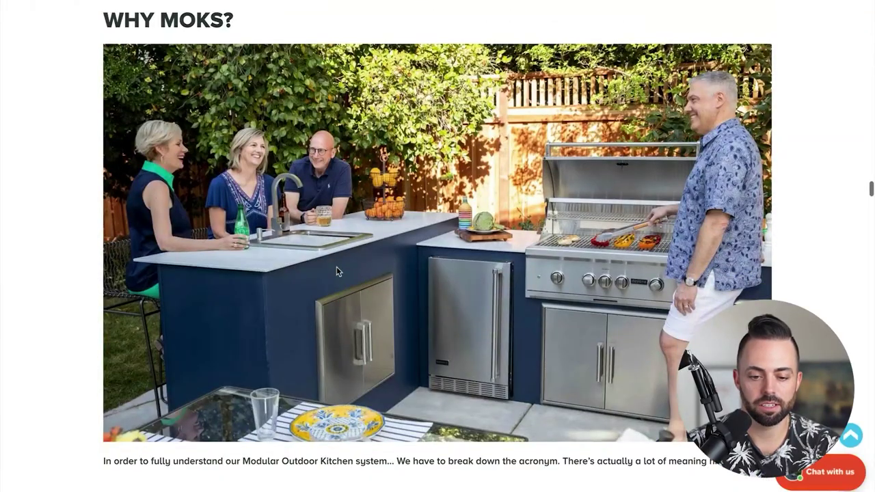
scroll(336, 271, "down", 10)
scroll(335, 272, "up", 5)
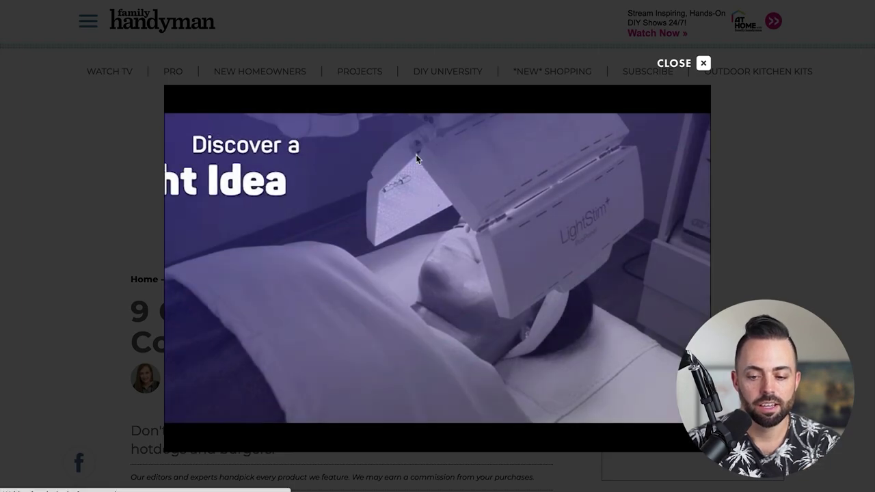
Close the video ad on Family Handyman's outdoor kitchen kits article and skim its product recommendations
left_click(709, 82)
scroll(54, 278, "down", 3)
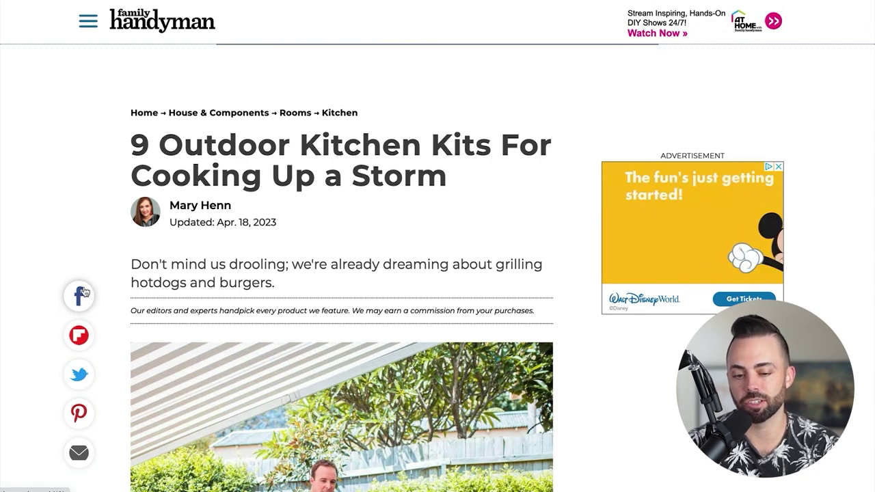
scroll(85, 292, "down", 1)
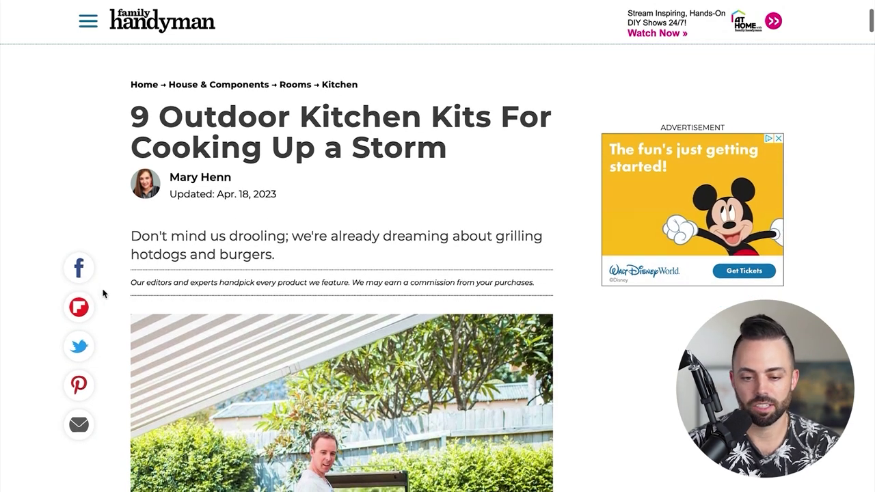
scroll(104, 294, "down", 7)
scroll(103, 295, "down", 11)
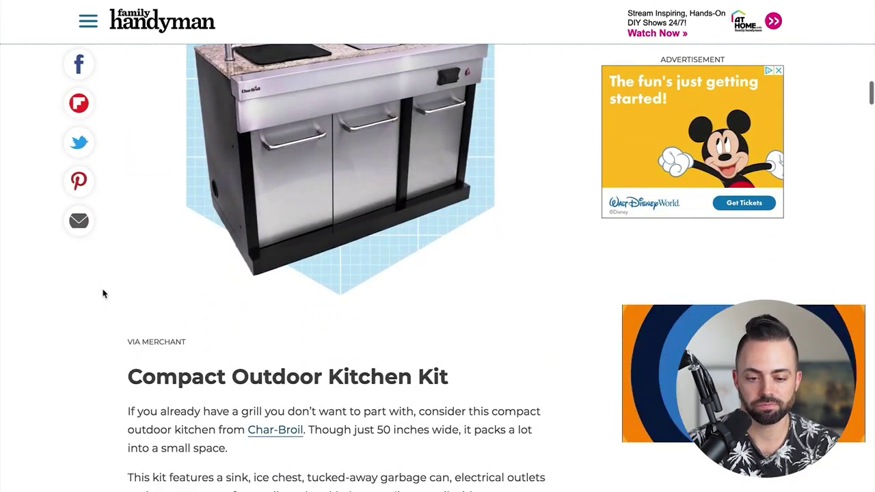
Skim the Compact Outdoor Kitchen Kit section of Family Handyman's article and continue through its recommendations
scroll(103, 294, "up", 1)
scroll(104, 294, "down", 2)
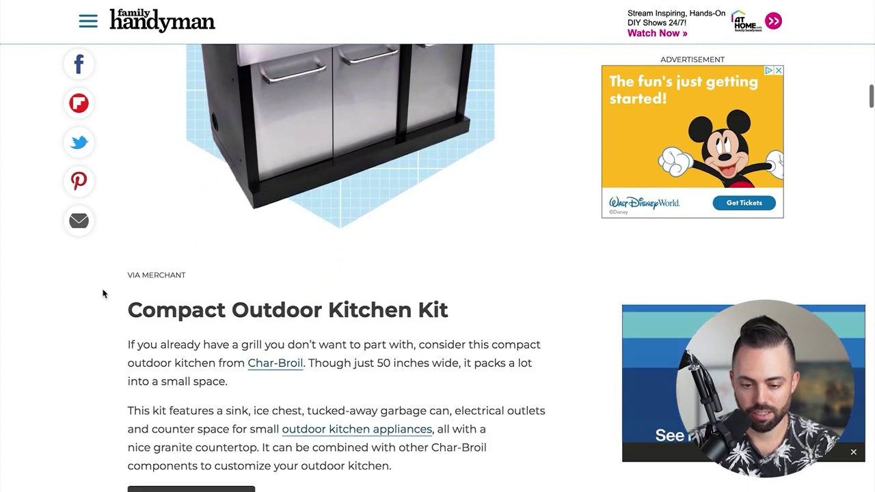
scroll(104, 294, "up", 2)
scroll(103, 294, "down", 9)
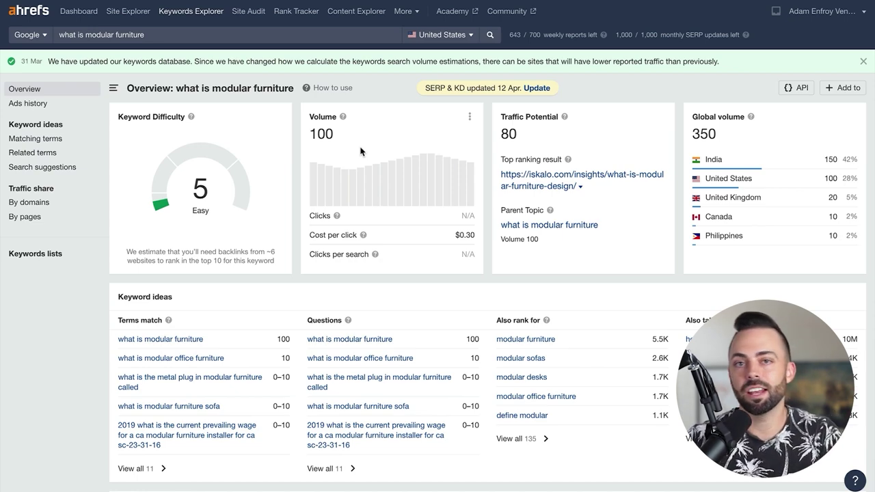
Look up "best patio" in Ahrefs Keywords Explorer and review its matching terms list
left_click(172, 32)
type("best patio")
key("Return")
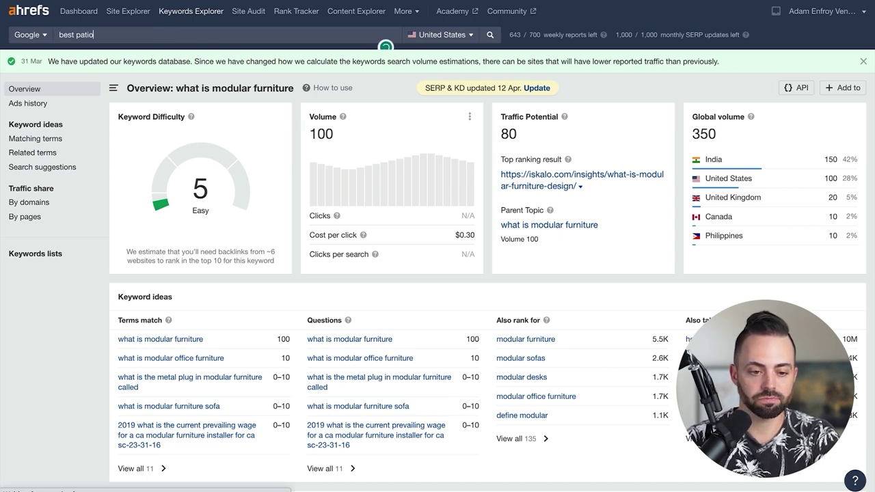
left_click(38, 138)
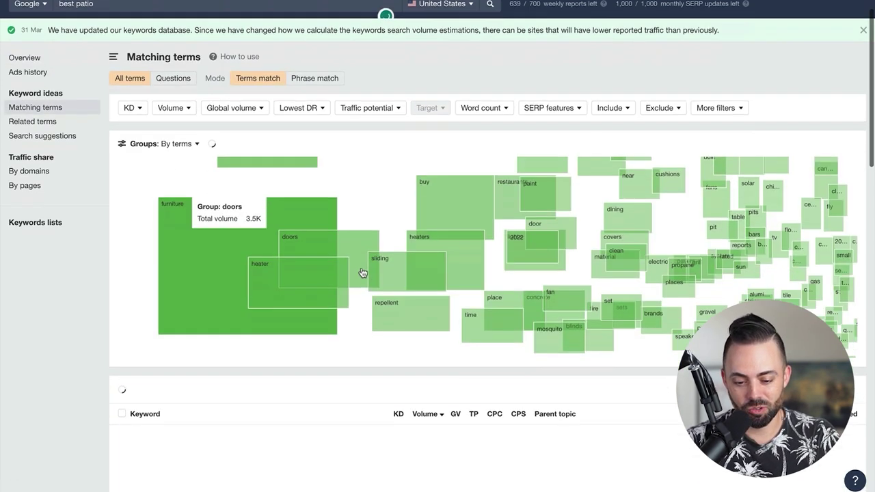
scroll(361, 274, "down", 3)
scroll(369, 326, "down", 3)
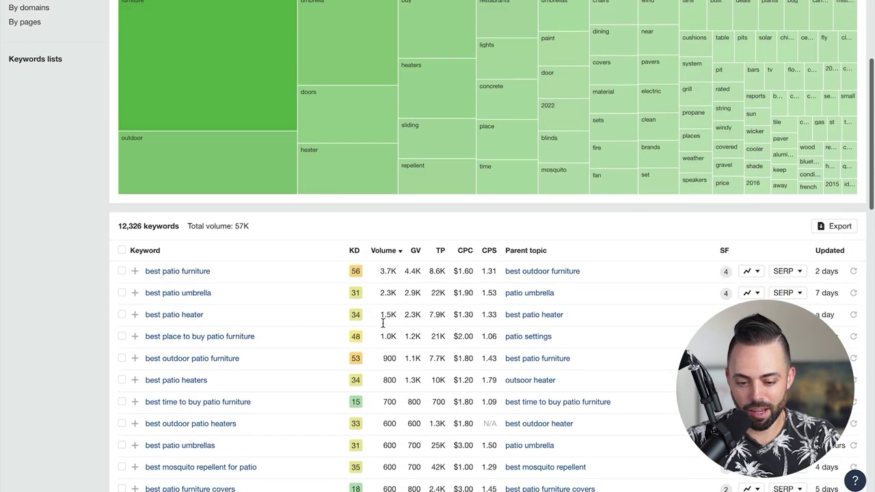
scroll(383, 326, "down", 5)
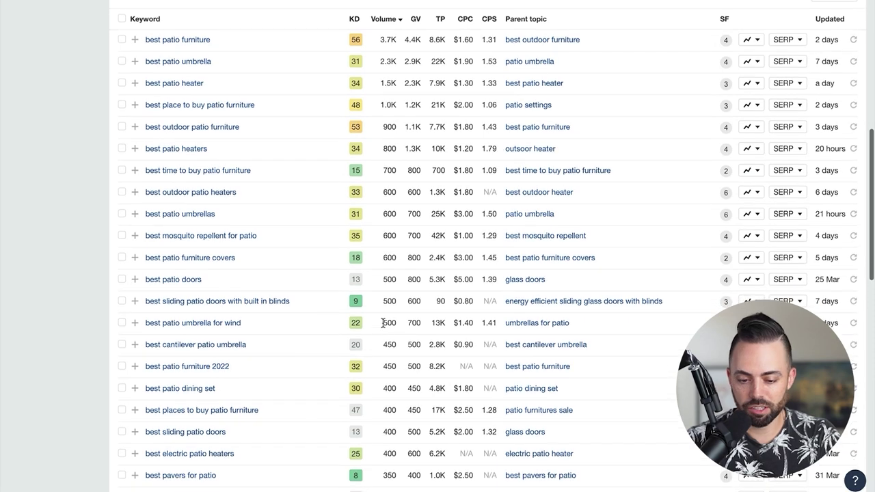
Filter the "best patio" matching terms to a maximum keyword difficulty of 20 and review the filtered keywords
scroll(383, 324, "up", 10)
left_click(154, 140)
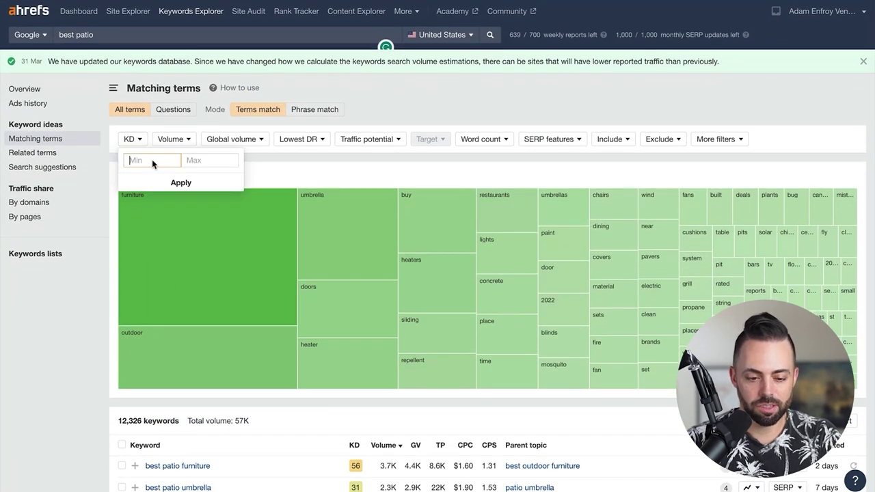
left_click(197, 159)
type("20")
left_click(200, 182)
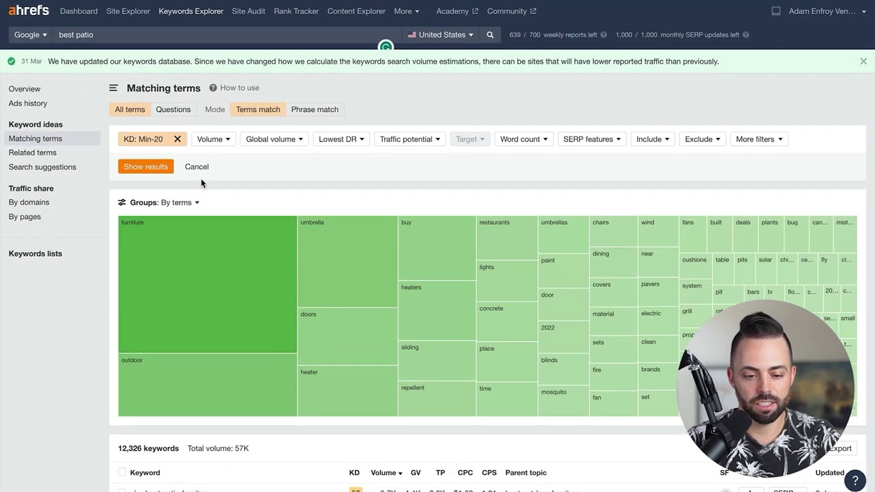
left_click(147, 167)
scroll(435, 311, "down", 10)
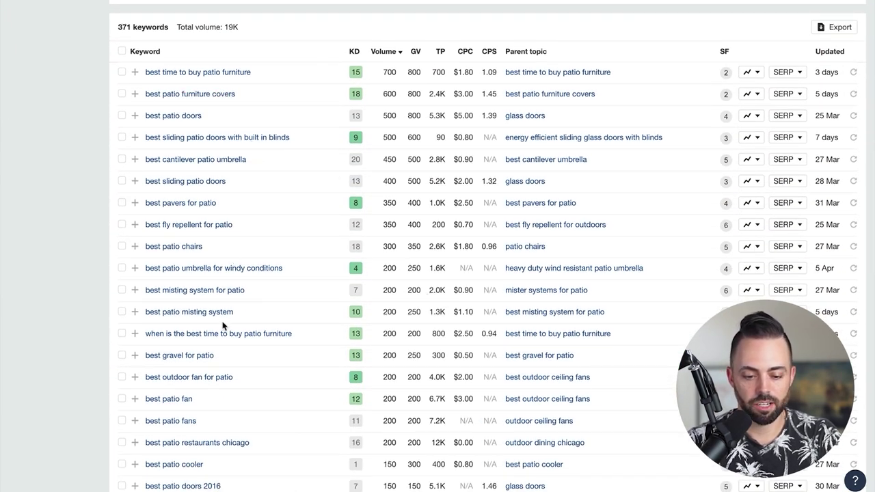
scroll(432, 279, "up", 1)
scroll(432, 278, "up", 1)
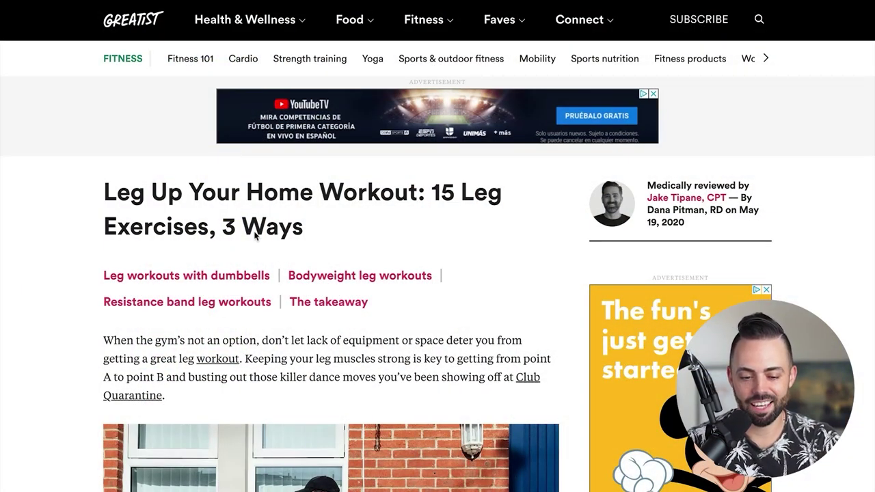
Skim Greatist's home leg exercises article and Swift Wellness's article on 10 at-home workout plans for women
scroll(411, 274, "down", 10)
scroll(410, 274, "down", 3)
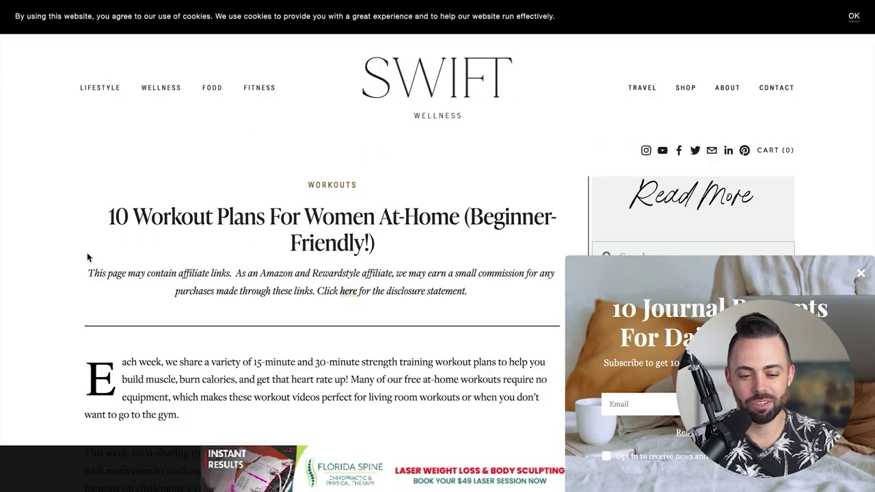
scroll(80, 262, "down", 12)
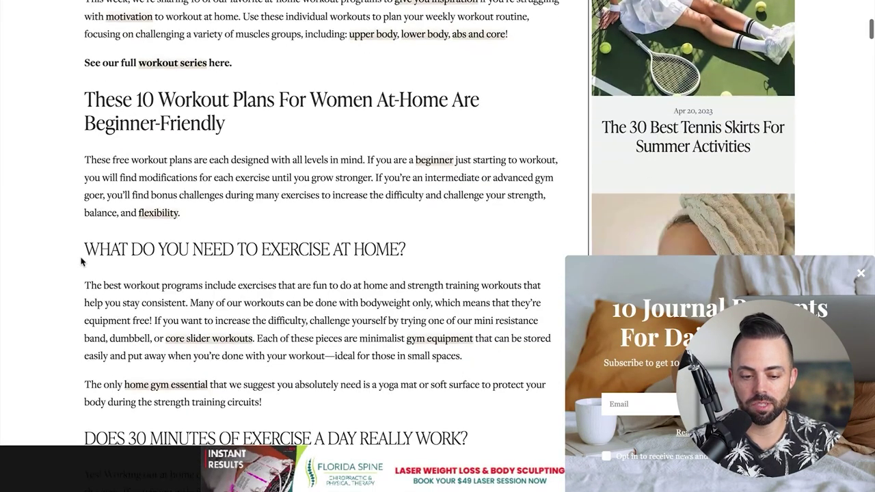
scroll(81, 262, "down", 6)
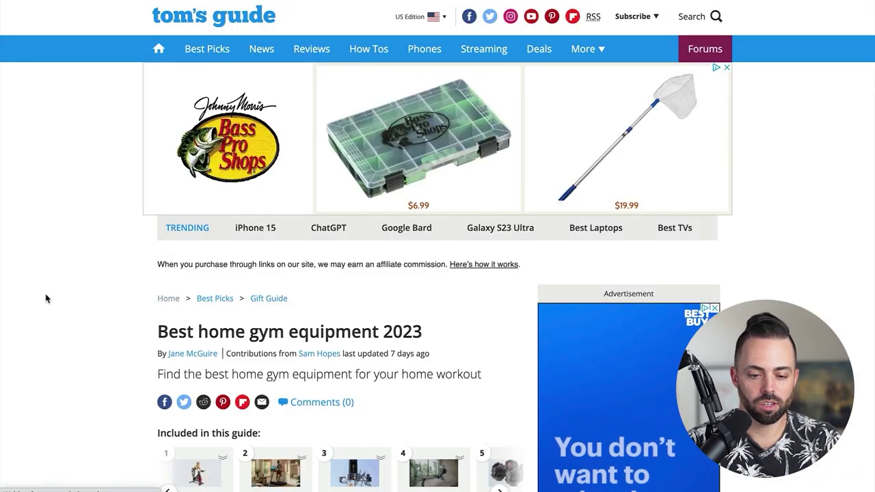
Read through Tom's Guide's best home gym equipment 2023 article, including its exercise bike and treadmill picks and deal links
scroll(46, 298, "down", 1)
scroll(46, 298, "down", 4)
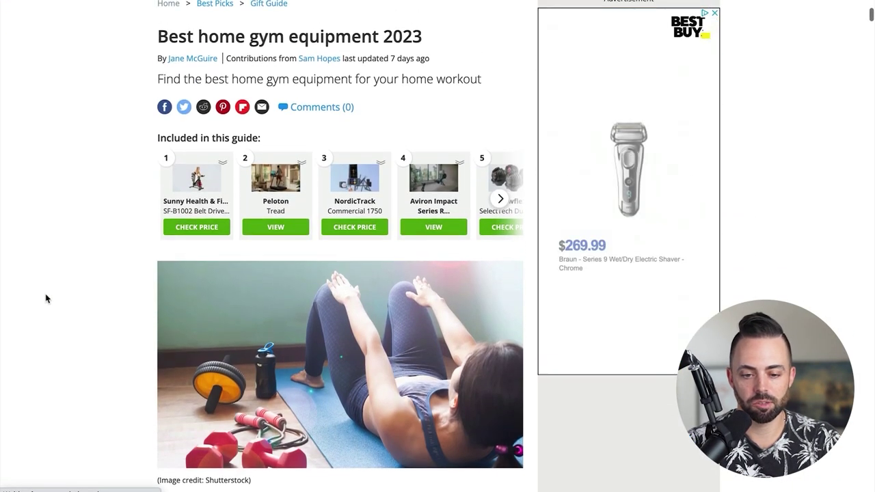
scroll(46, 298, "down", 10)
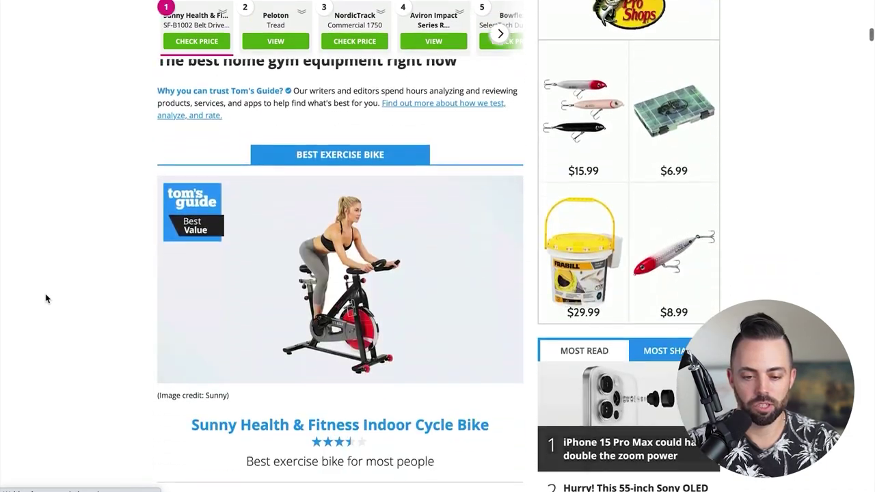
scroll(46, 298, "up", 2)
scroll(47, 298, "down", 4)
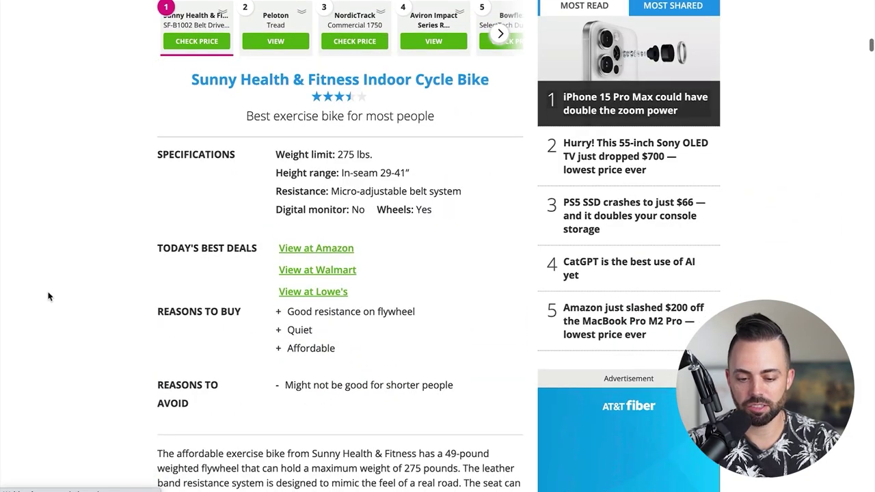
scroll(362, 307, "down", 8)
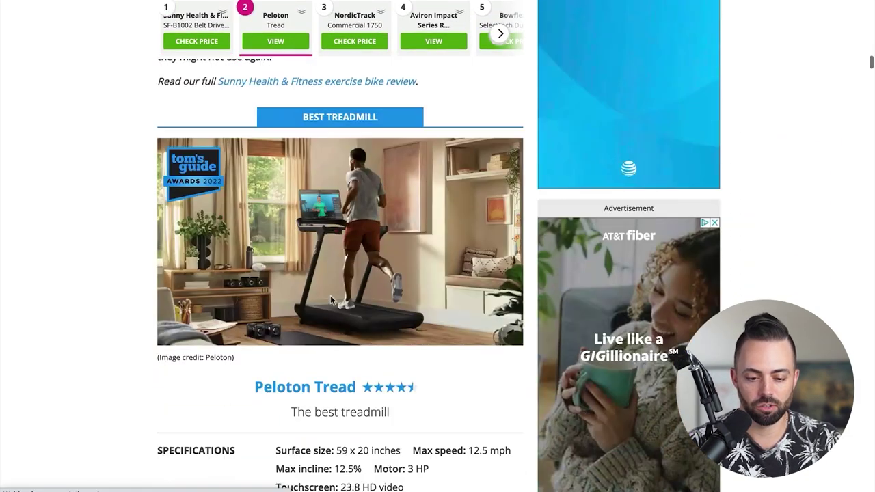
scroll(362, 307, "down", 3)
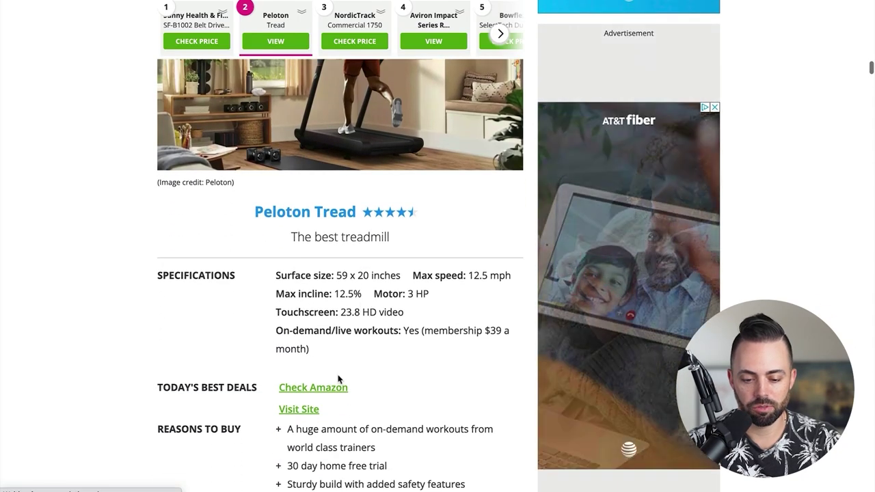
scroll(301, 402, "down", 8)
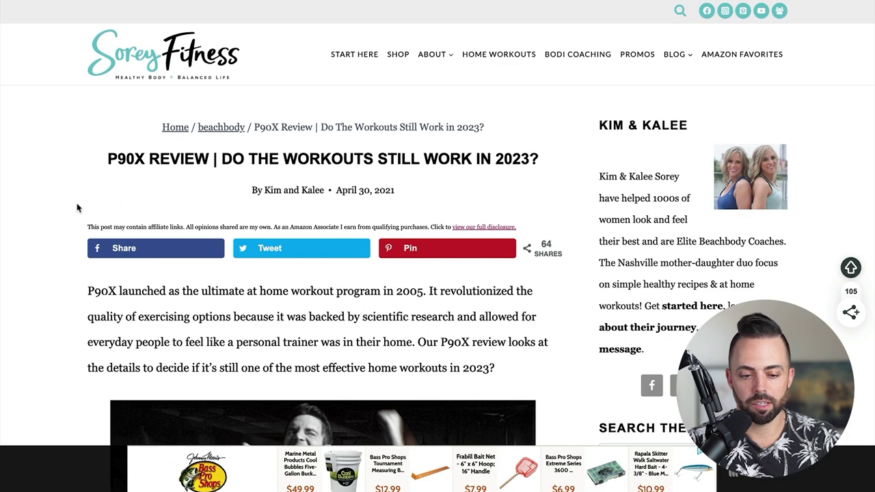
Skim Sorey Fitness's P90X review article on whether the workouts still work in 2023
scroll(43, 251, "down", 3)
scroll(43, 251, "down", 7)
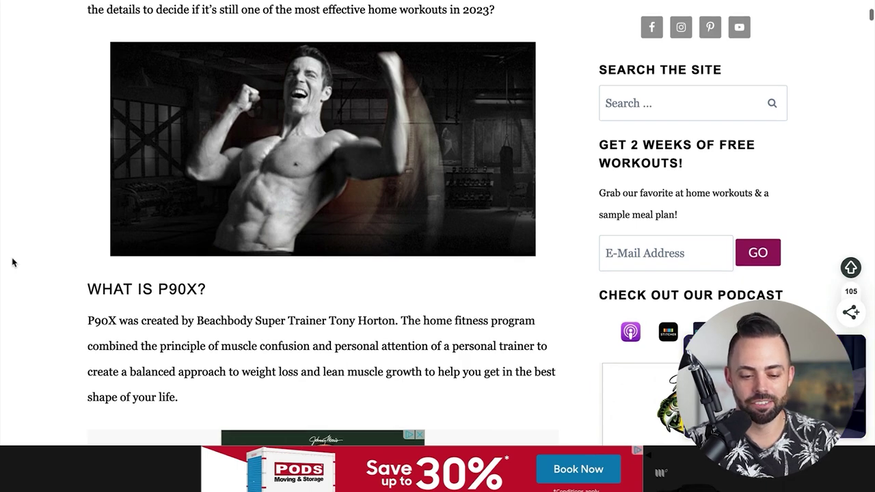
scroll(60, 258, "down", 7)
scroll(60, 259, "down", 5)
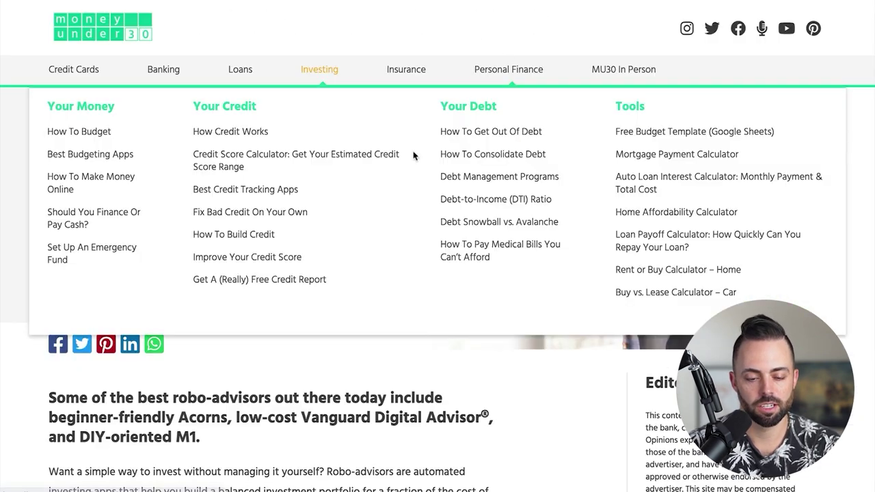
Skim the introduction and contents of Money Under 30's best robo-advisors article
scroll(527, 381, "down", 7)
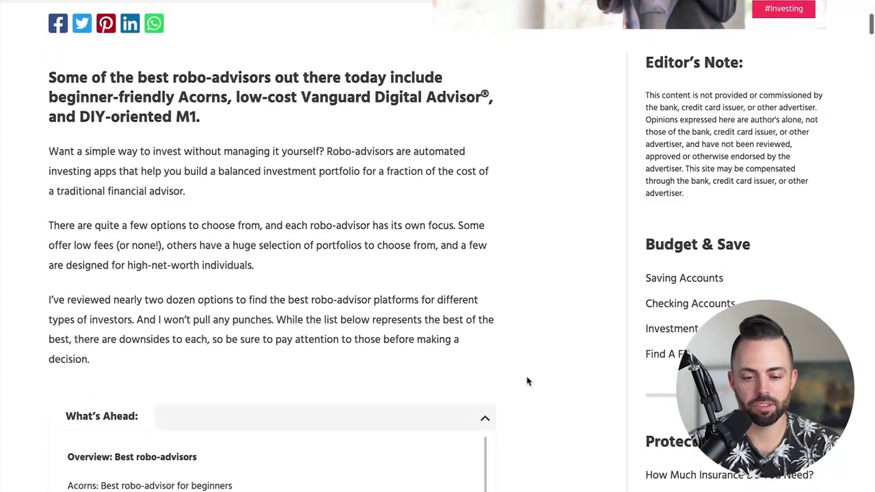
scroll(527, 381, "down", 5)
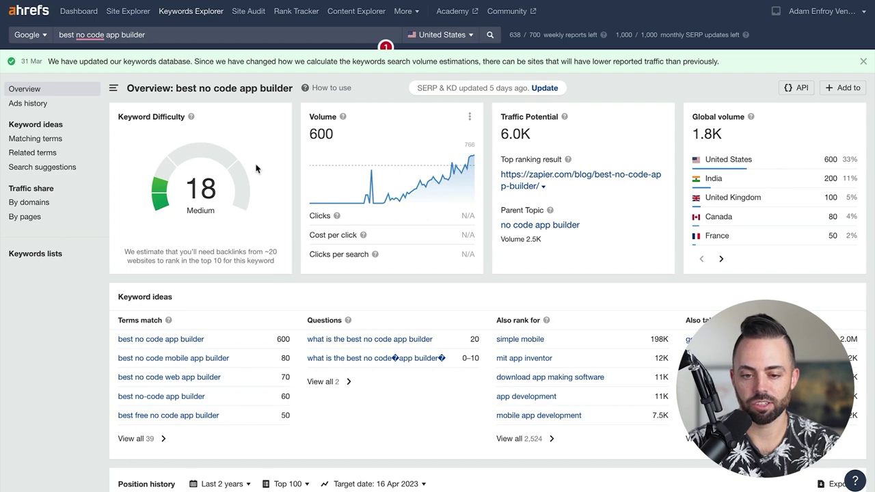
Look up "best credit card" in Ahrefs Keywords Explorer and review the difficulty and volume of its matching terms
triple_click(177, 35)
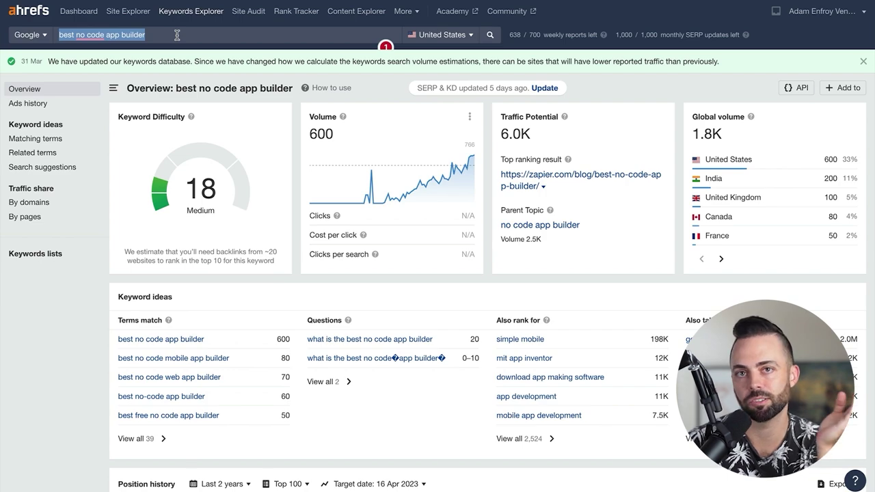
type("best credi")
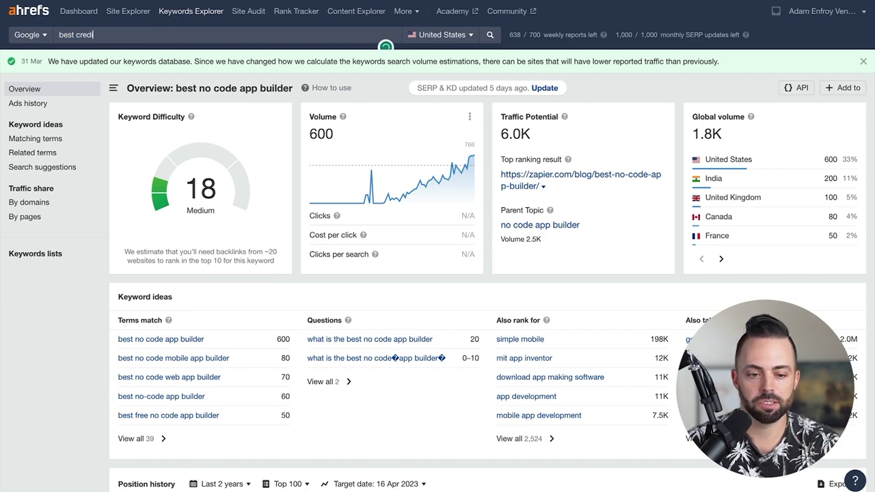
type("t card")
key("Return")
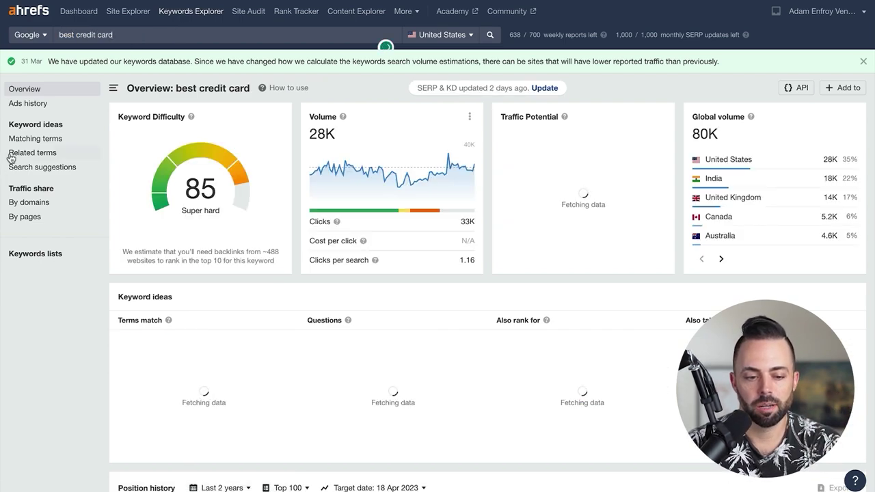
left_click(34, 140)
scroll(387, 307, "down", 5)
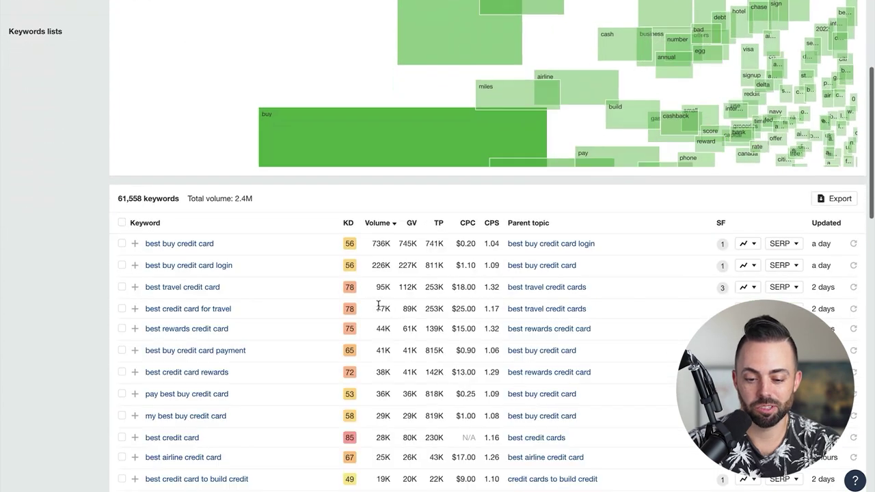
scroll(377, 305, "down", 3)
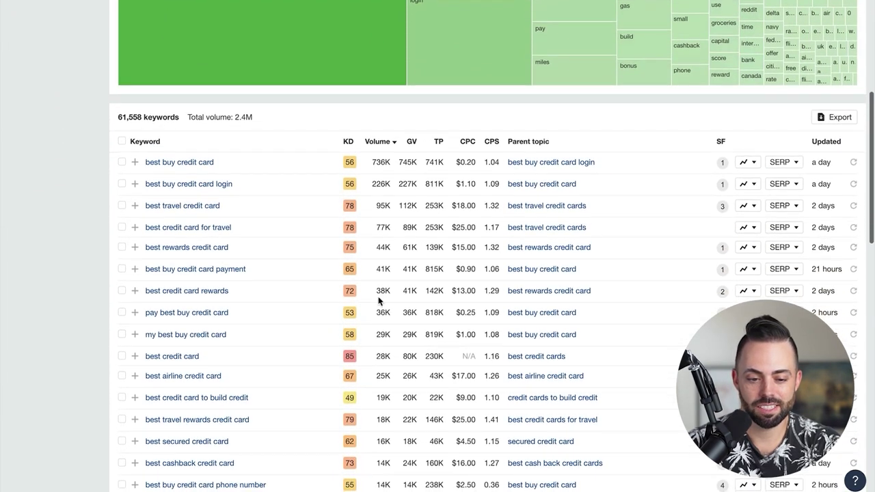
scroll(380, 287, "down", 1)
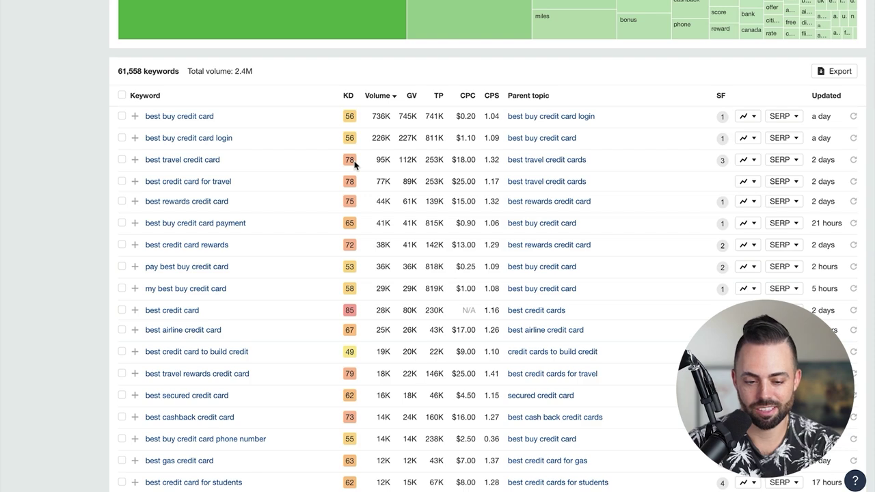
Change the Ahrefs keyword to "best credit cards" and review its matching terms
scroll(363, 194, "up", 12)
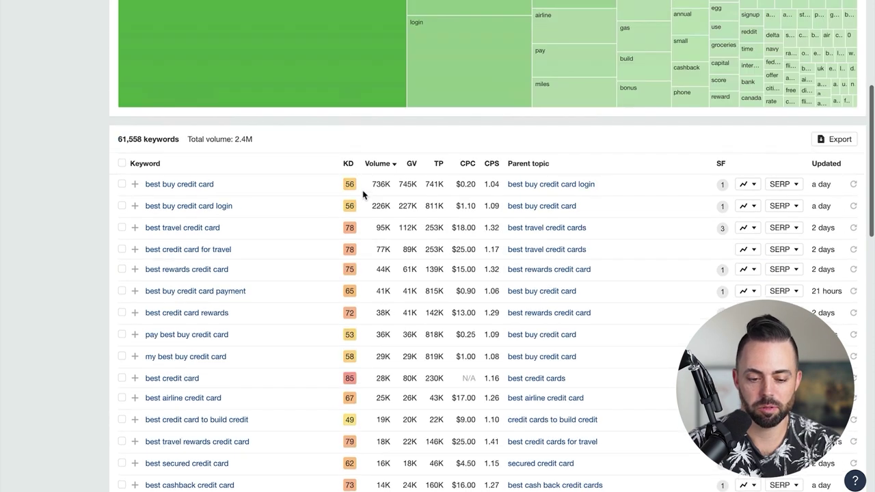
left_click(168, 34)
type("st credit card")
key("Return")
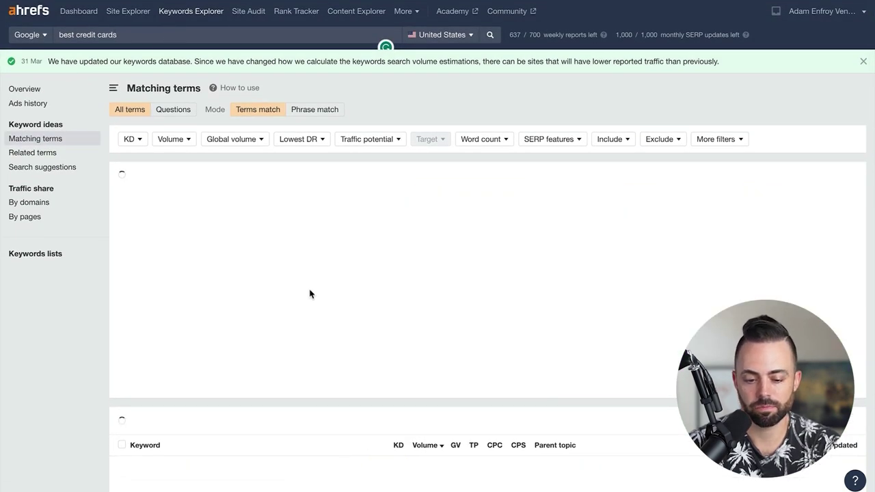
scroll(367, 351, "down", 7)
scroll(367, 350, "down", 1)
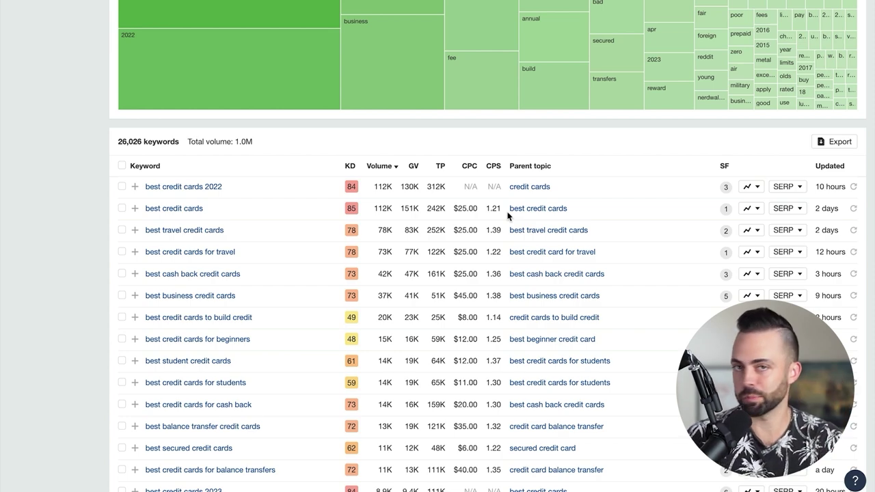
scroll(281, 289, "down", 1)
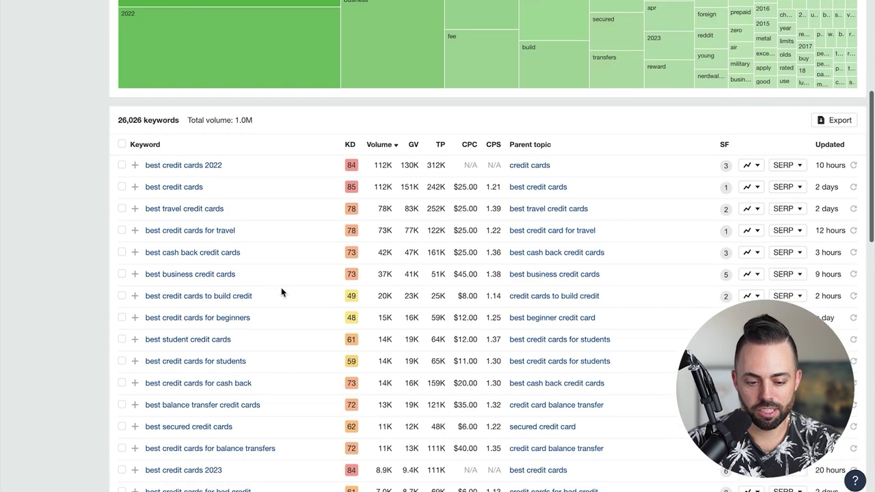
scroll(276, 288, "down", 2)
Filter the "best credit cards" matching terms to a maximum keyword difficulty of 20 and review the filtered keywords
scroll(275, 288, "up", 5)
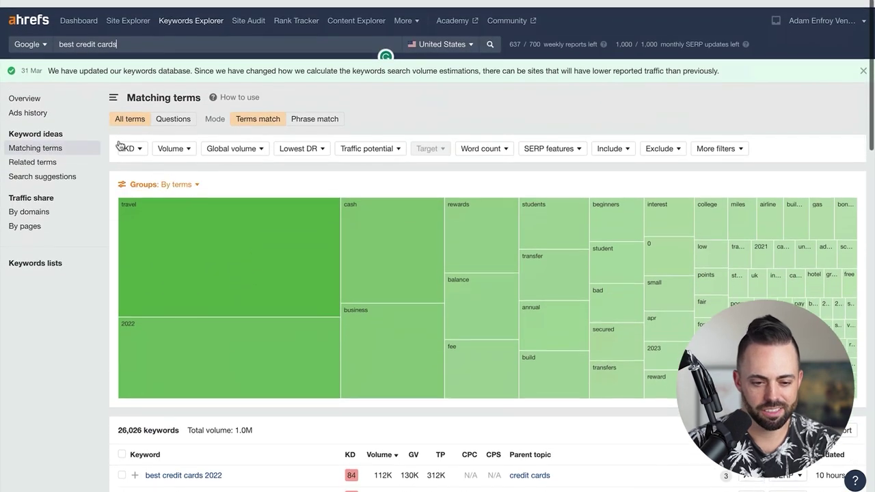
left_click(129, 139)
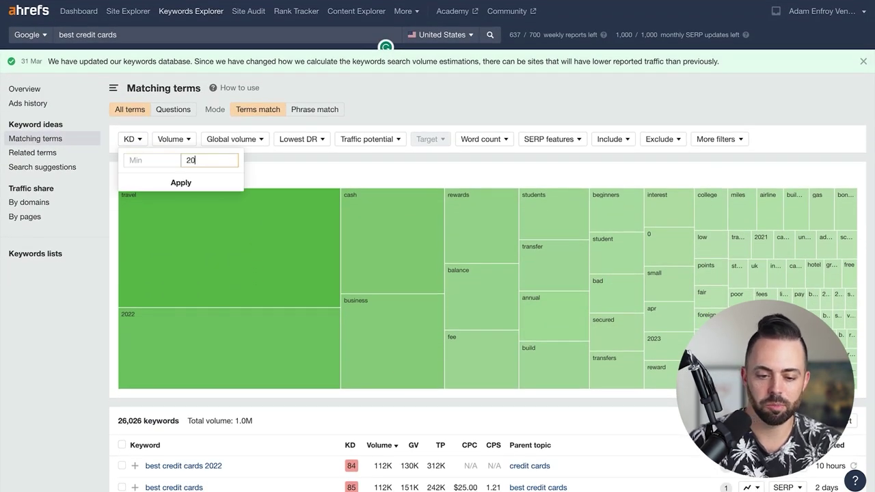
type("20")
left_click(180, 182)
left_click(147, 167)
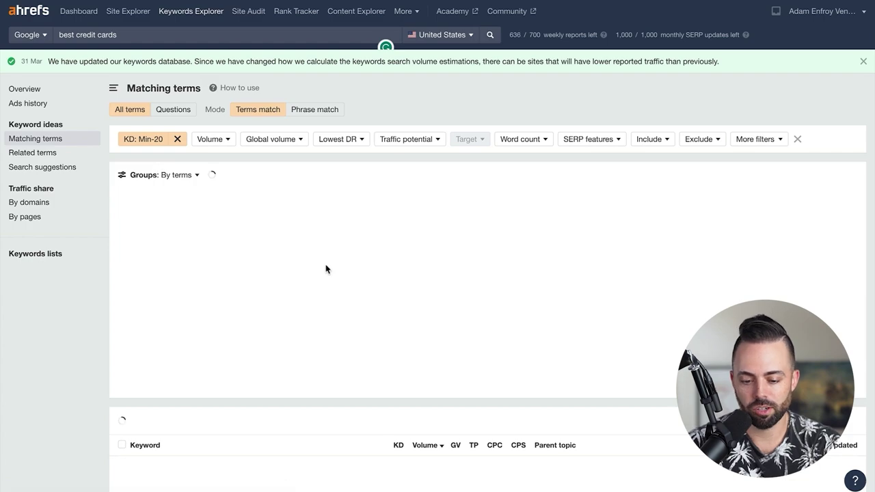
scroll(325, 271, "down", 5)
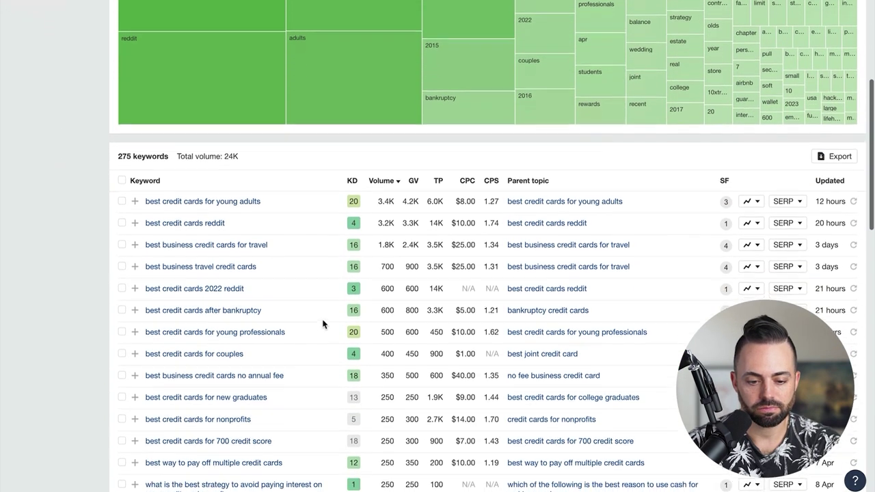
scroll(324, 322, "down", 1)
scroll(324, 322, "up", 1)
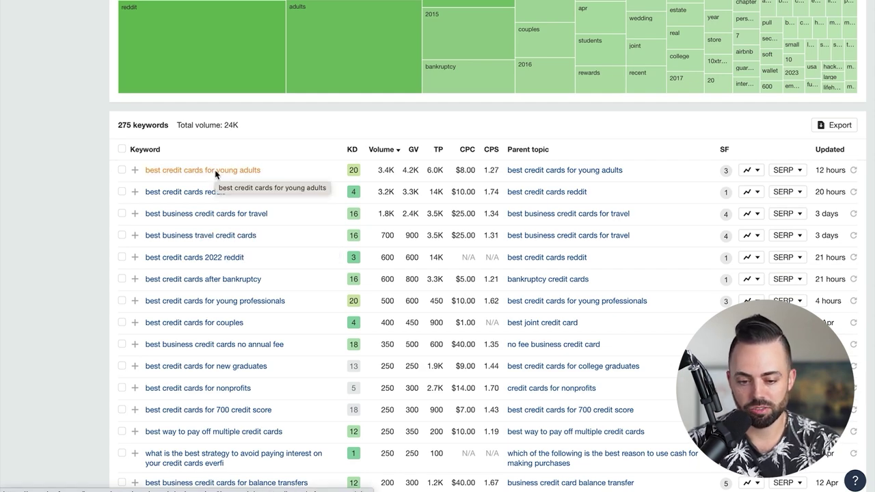
scroll(315, 247, "down", 1)
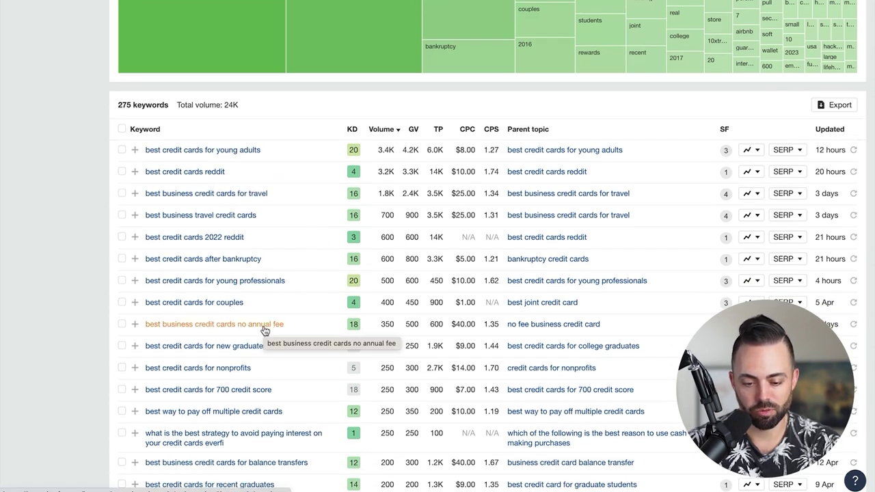
scroll(265, 330, "down", 5)
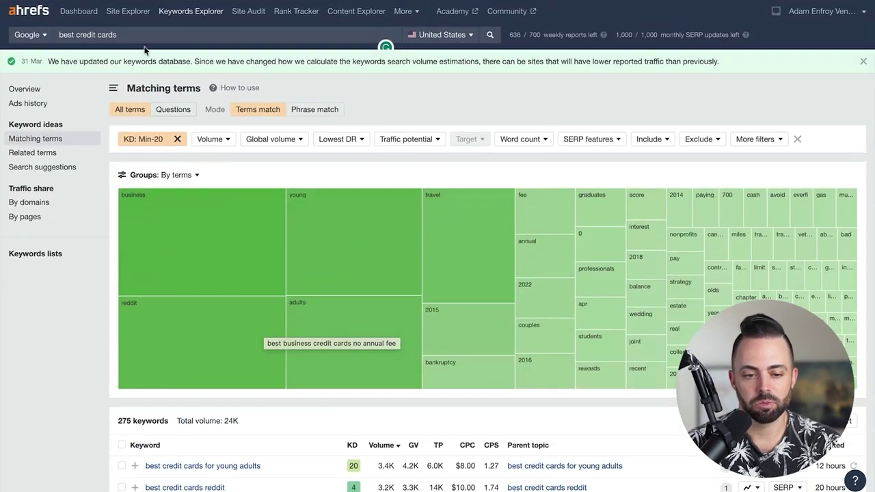
Change the keyword to "best fishing" and review the difficulty and volume of its matching terms
left_click(132, 35)
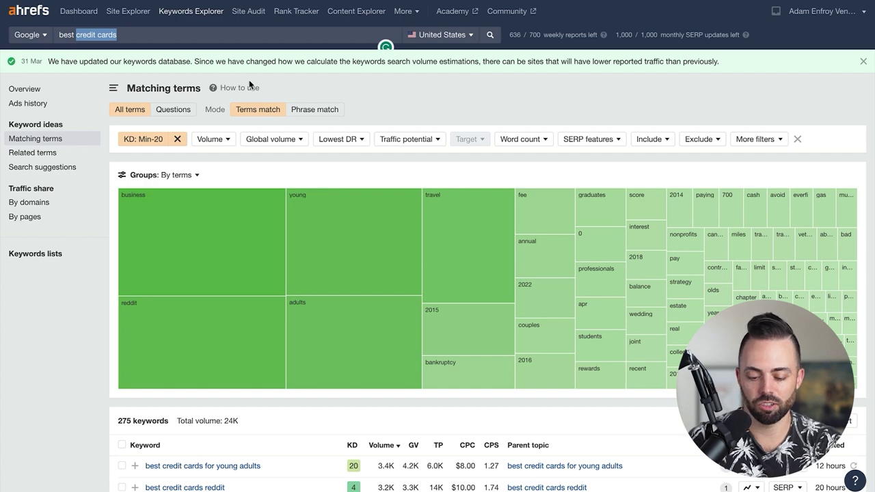
type("fishing")
key("Return")
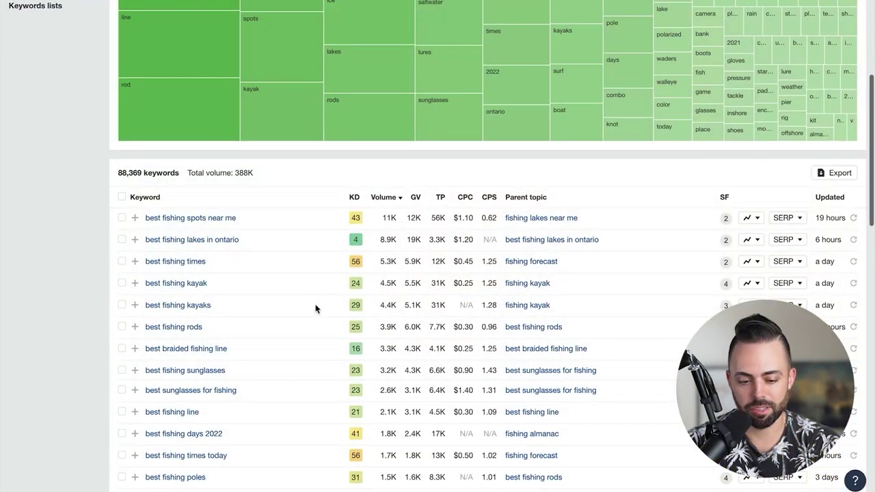
scroll(315, 306, "down", 1)
scroll(287, 276, "down", 1)
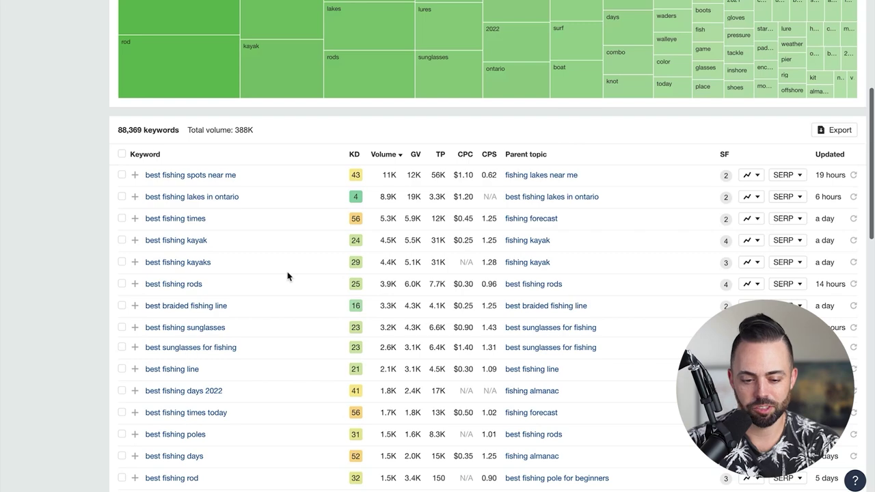
scroll(287, 277, "down", 2)
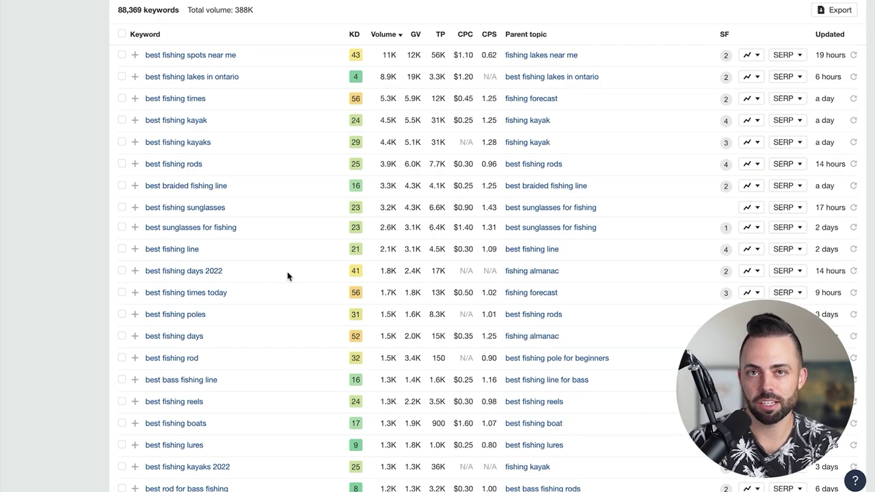
Look up matching terms for the keyword "best insurance"
scroll(288, 276, "up", 6)
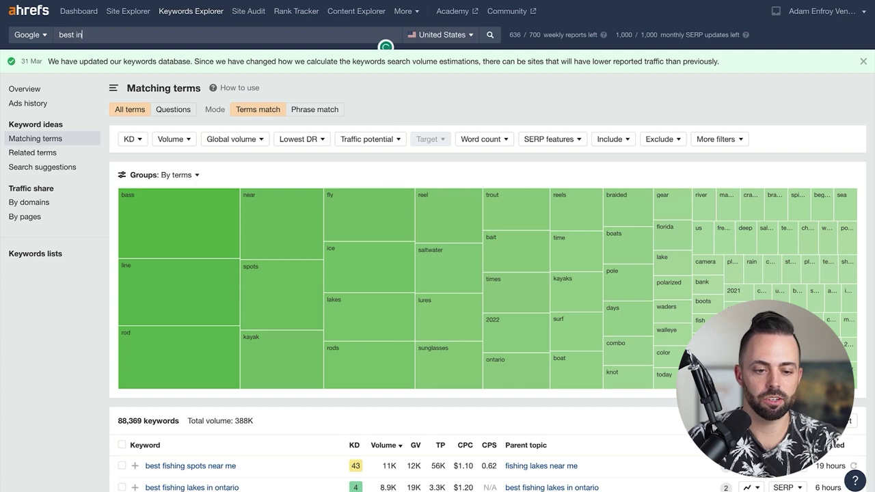
type("nce")
key("Return")
Limit the insurance keywords to a maximum difficulty of 20 and review the filtered terms' difficulty, volume and CPC
left_click(133, 139)
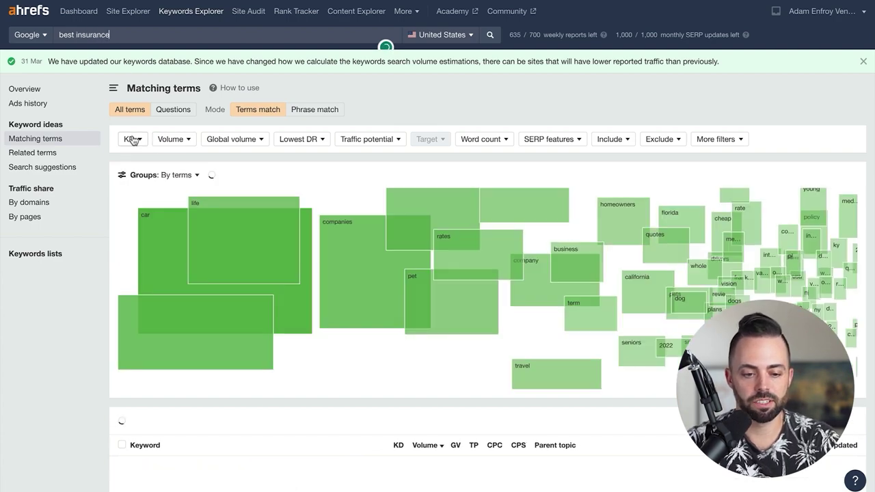
left_click(199, 161)
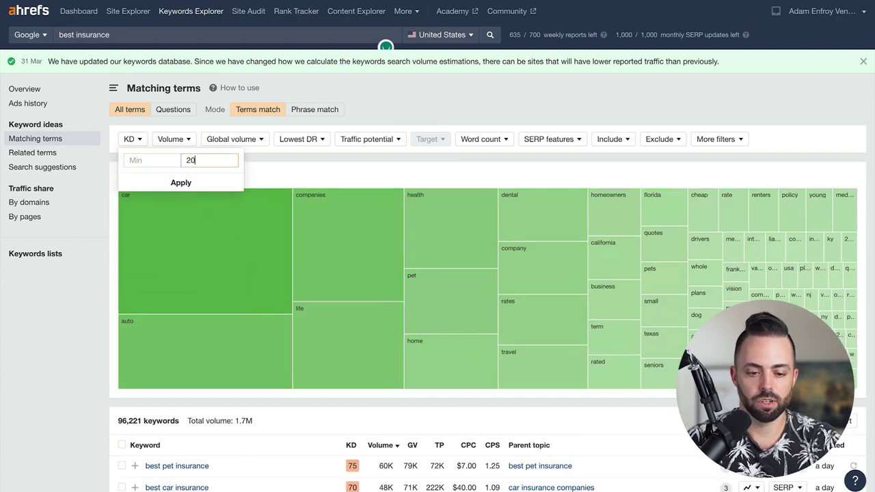
key("Return")
left_click(146, 168)
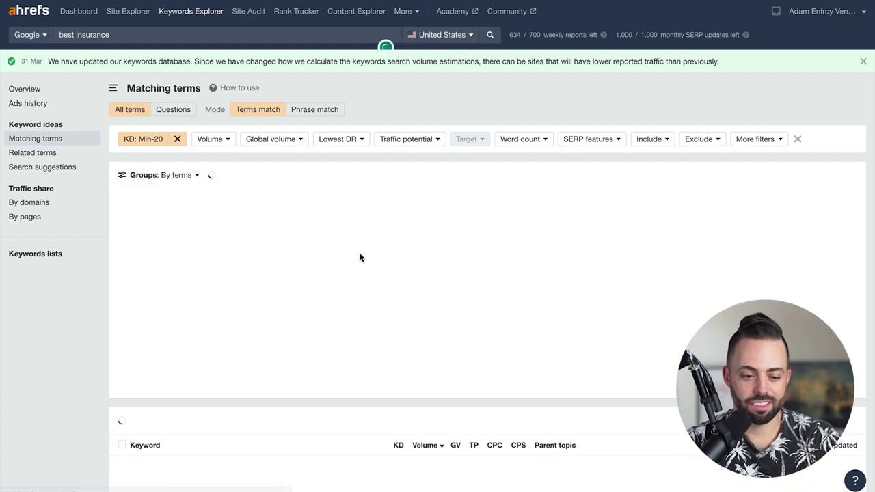
scroll(360, 257, "down", 5)
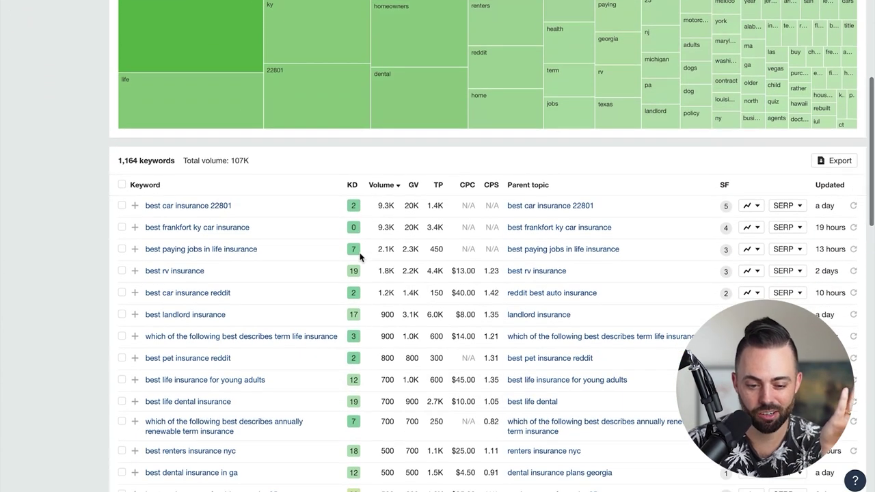
scroll(342, 257, "down", 1)
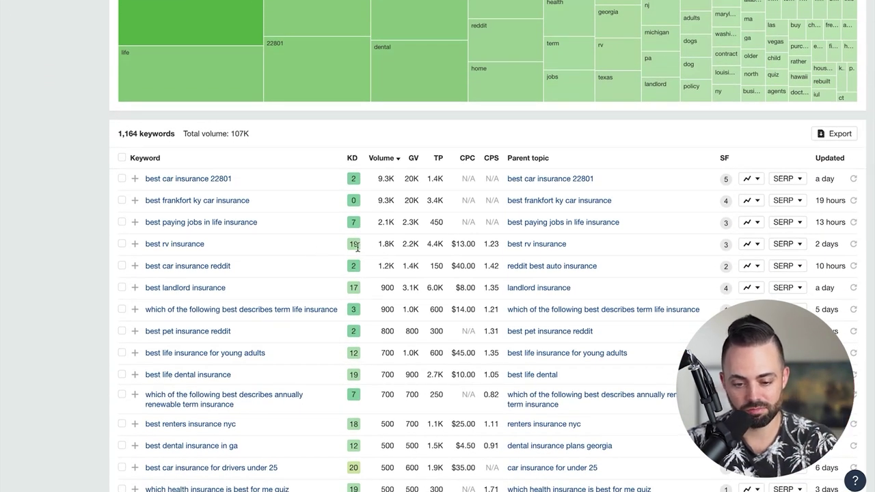
scroll(365, 252, "down", 2)
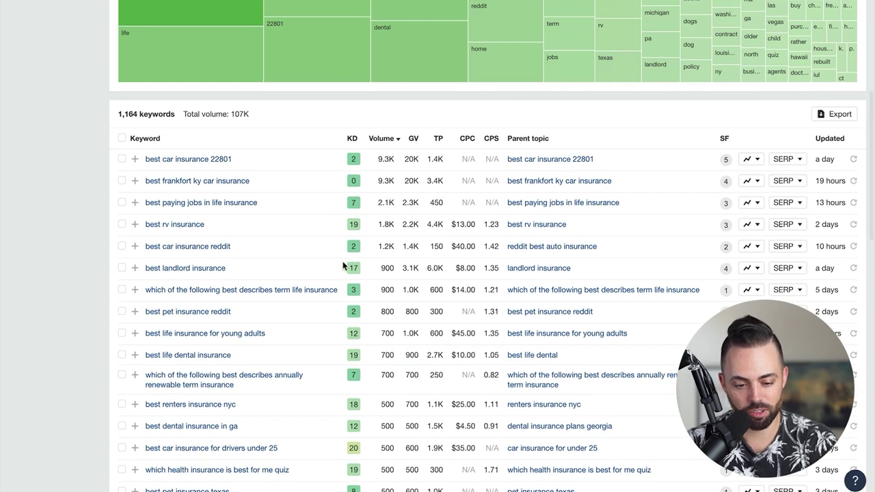
scroll(348, 308, "down", 4)
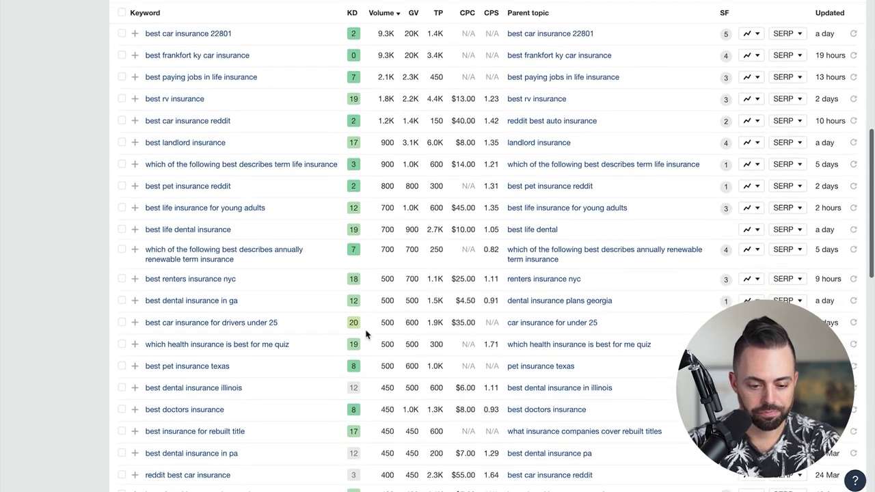
scroll(365, 332, "up", 12)
scroll(366, 334, "up", 1)
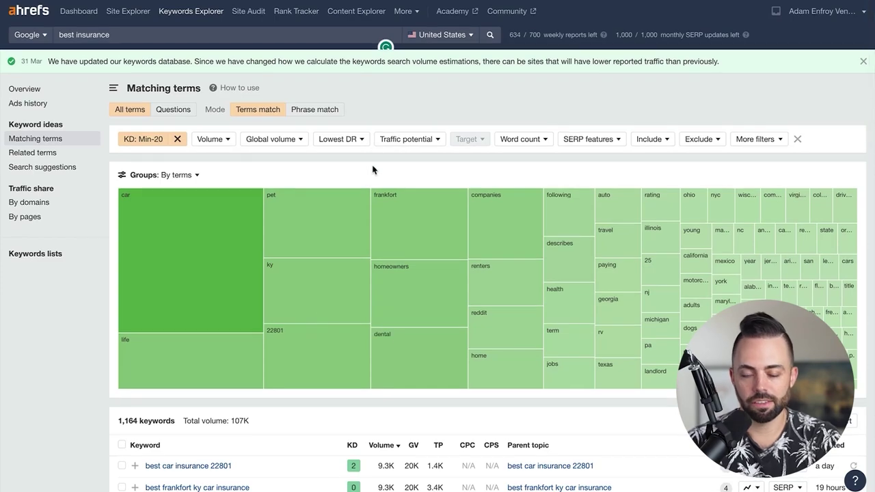